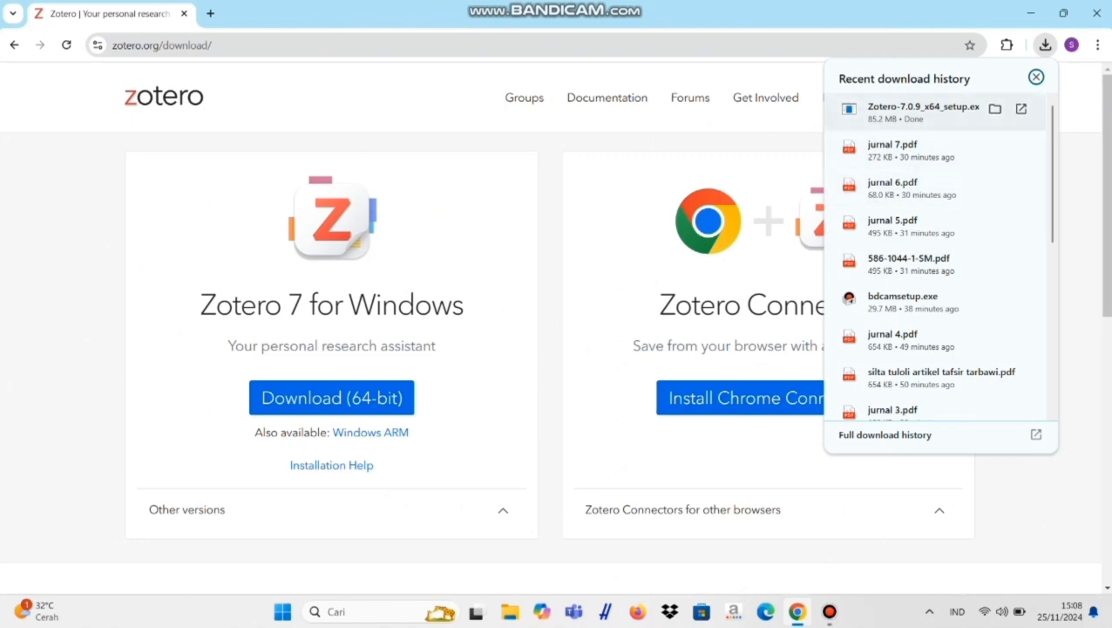
Launch the downloaded Zotero-7.0.9_x64_setup.exe installer from the browser's recent downloads.
{"action": "left_click", "coordinate": [923, 112]}
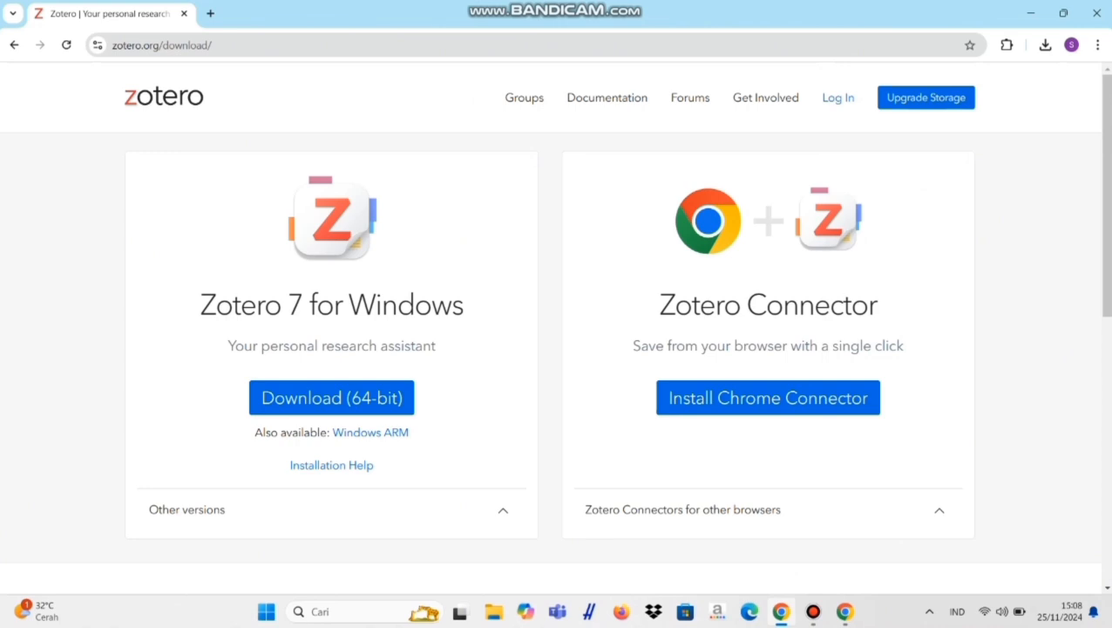
{"action": "left_click", "coordinate": [1045, 45]}
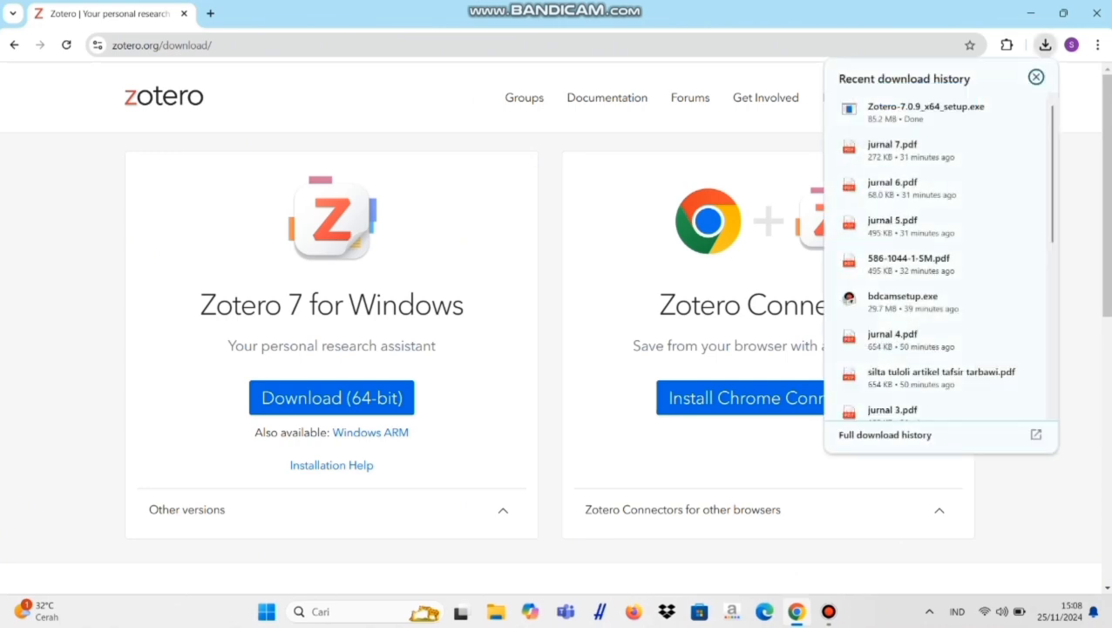
{"action": "left_click", "coordinate": [923, 111]}
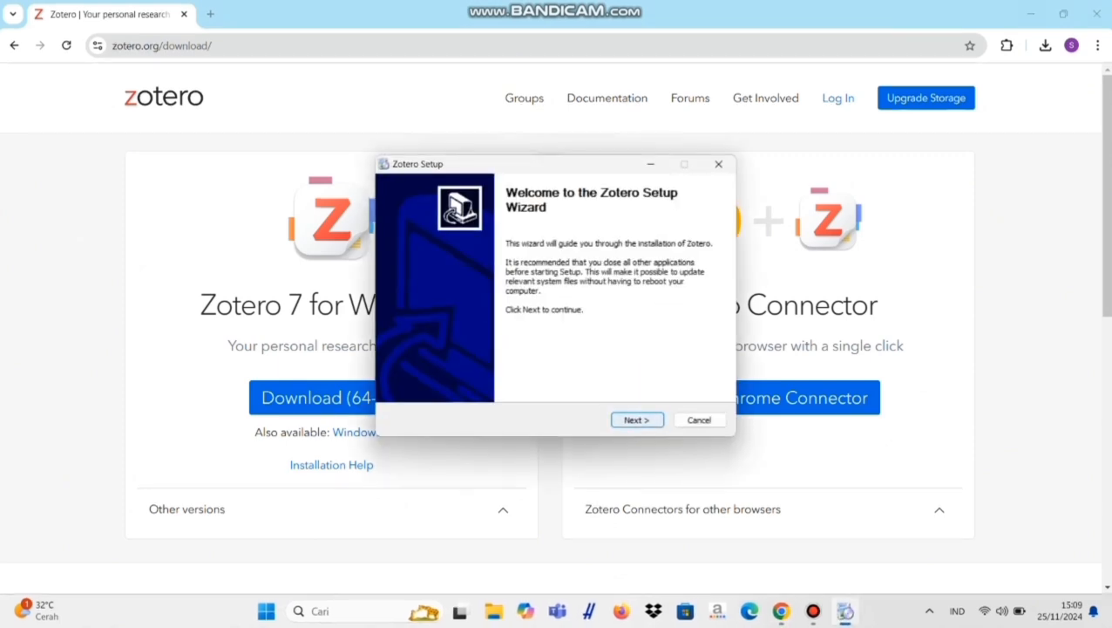
Install Zotero with the Standard setup type and finish the wizard with the option to launch Zotero enabled.
{"action": "key", "text": "Return"}
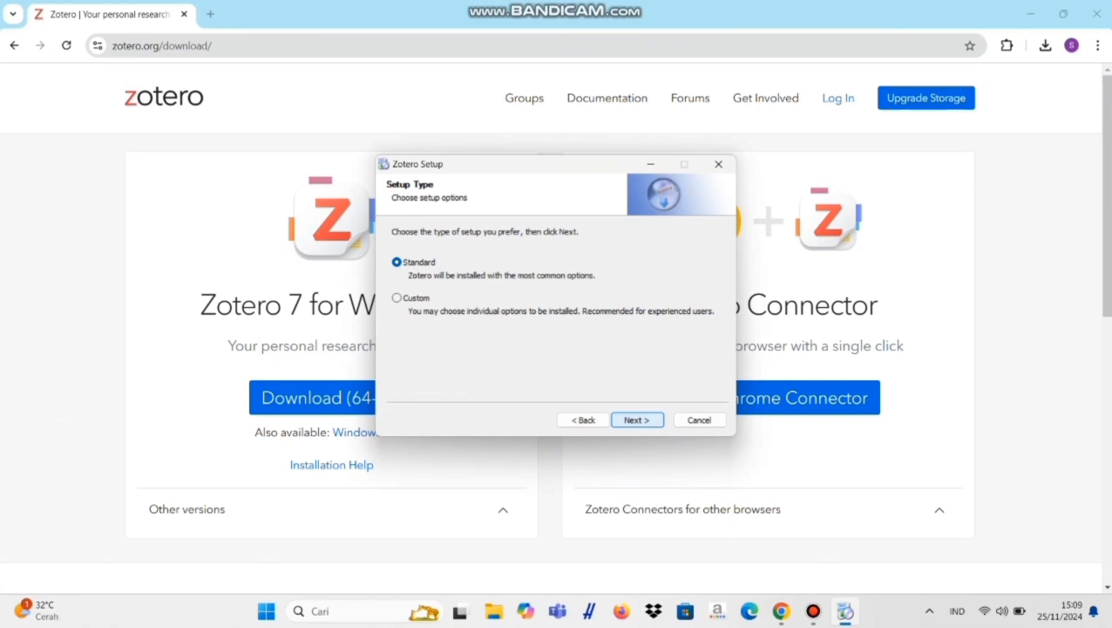
{"action": "key", "text": "Return"}
{"action": "key", "text": "Return"}
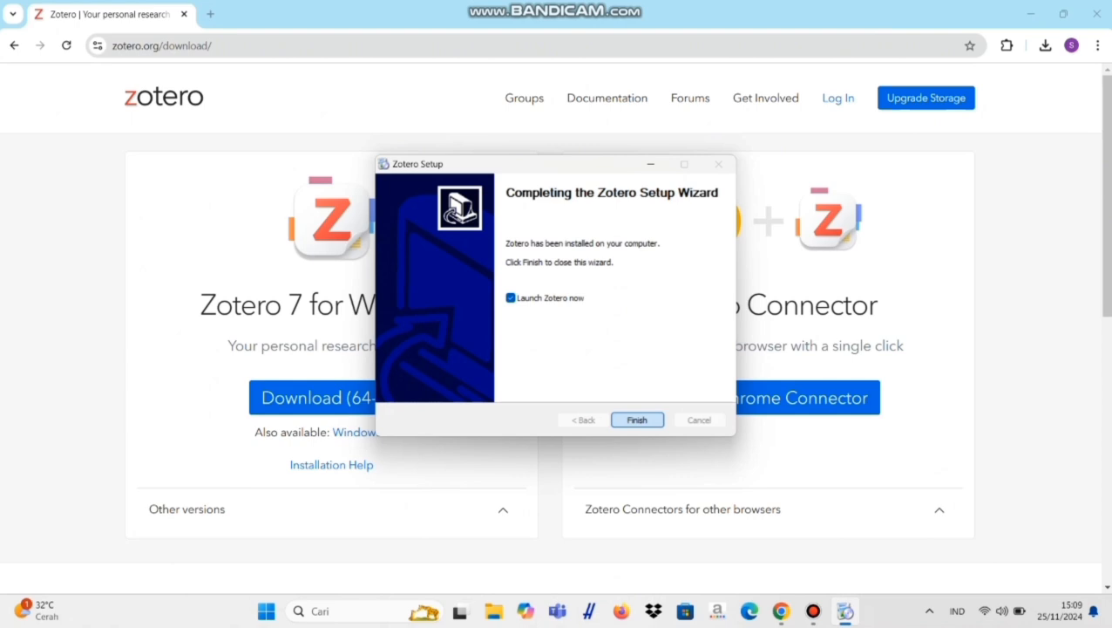
{"action": "left_click", "coordinate": [637, 420]}
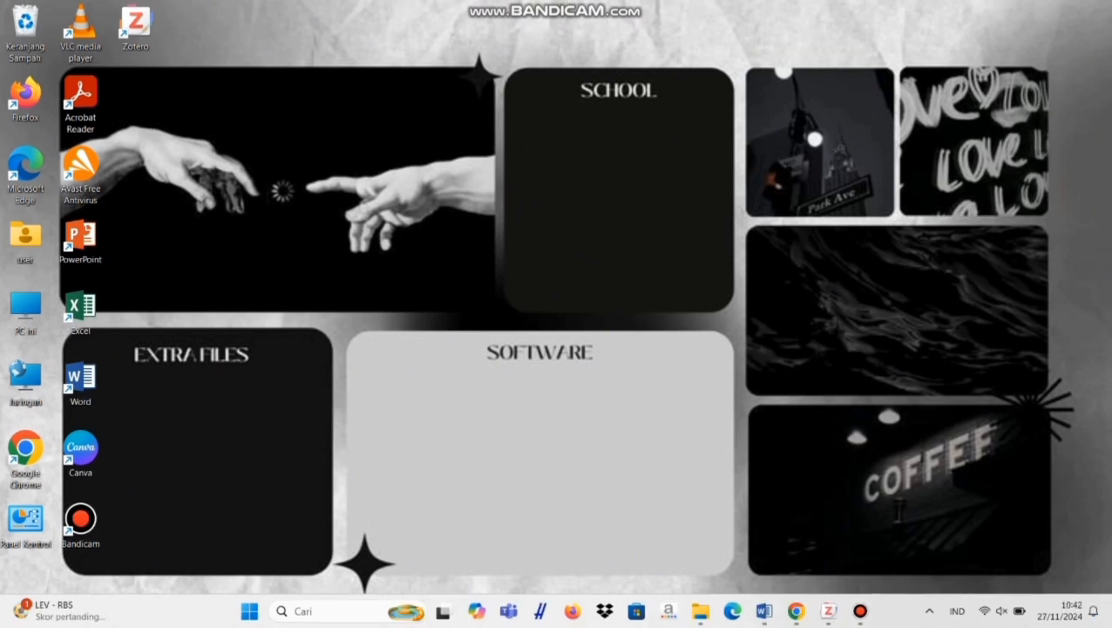
Switch to Zotero and create a new collection named "pendidikan karakter" in Perpustakaanku.
{"action": "mouse_move", "coordinate": [828, 610]}
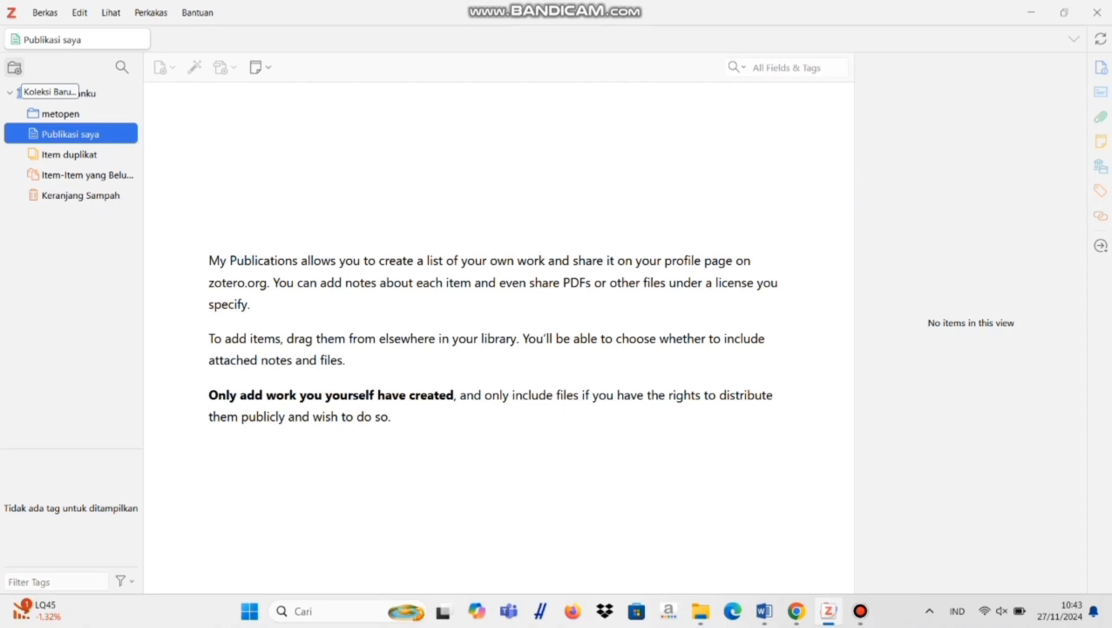
{"action": "left_click", "coordinate": [14, 68]}
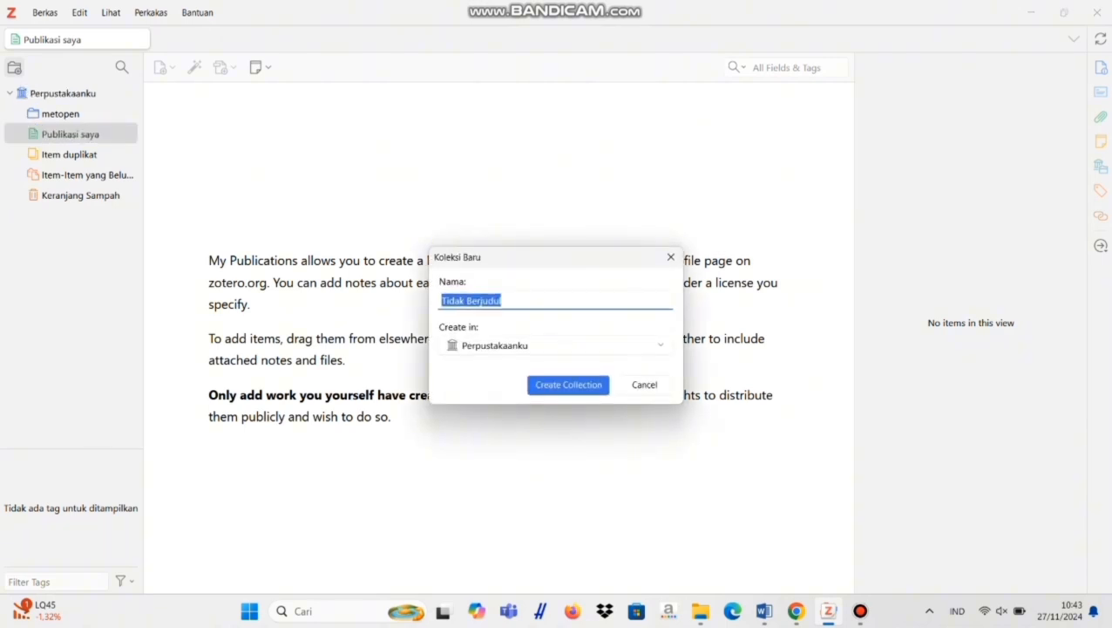
{"action": "key", "text": "BackSpace"}
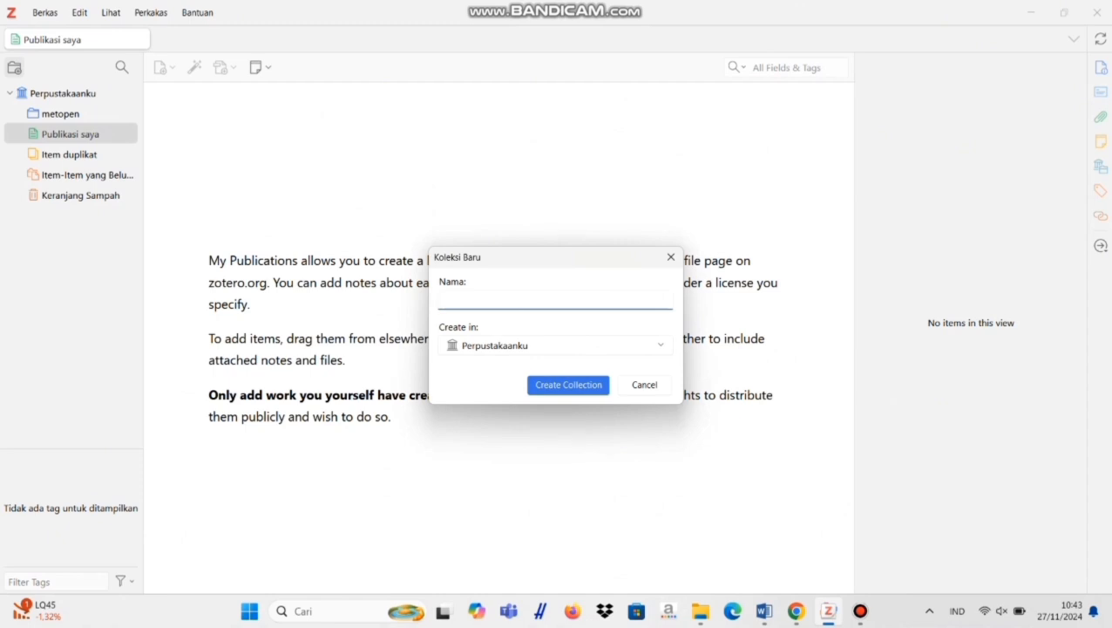
{"action": "type", "text": "pendidikan karakter"}
{"action": "key", "text": "Return"}
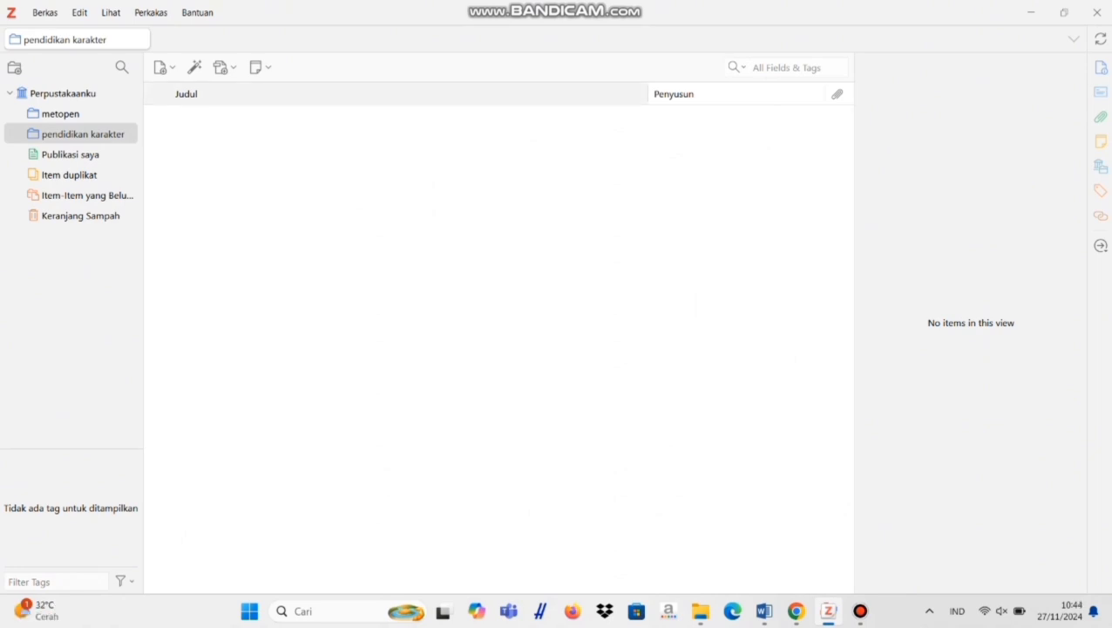
Add a blank Artikel Jurnal item to the pendidikan karakter collection and remove it from the collection.
{"action": "left_click", "coordinate": [161, 67]}
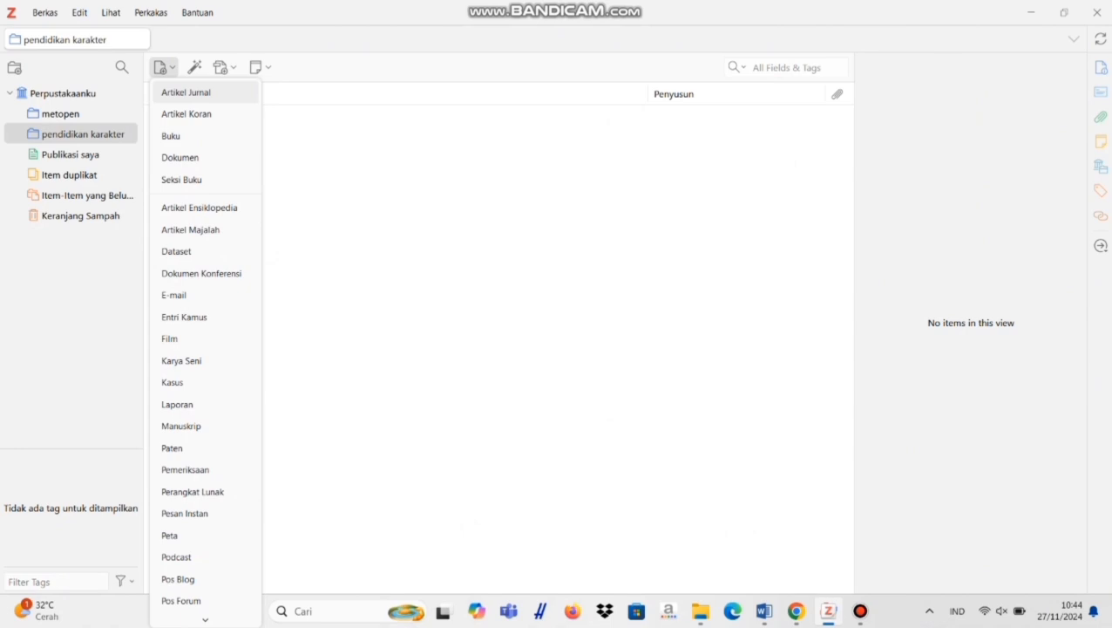
{"action": "left_click", "coordinate": [186, 91]}
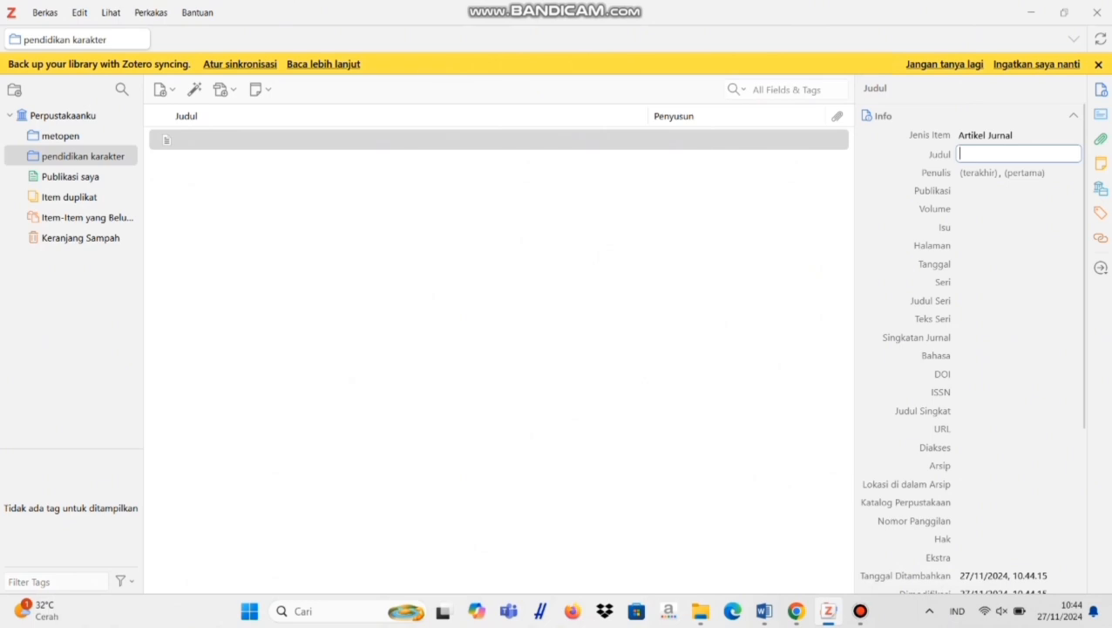
{"action": "right_click", "coordinate": [689, 141]}
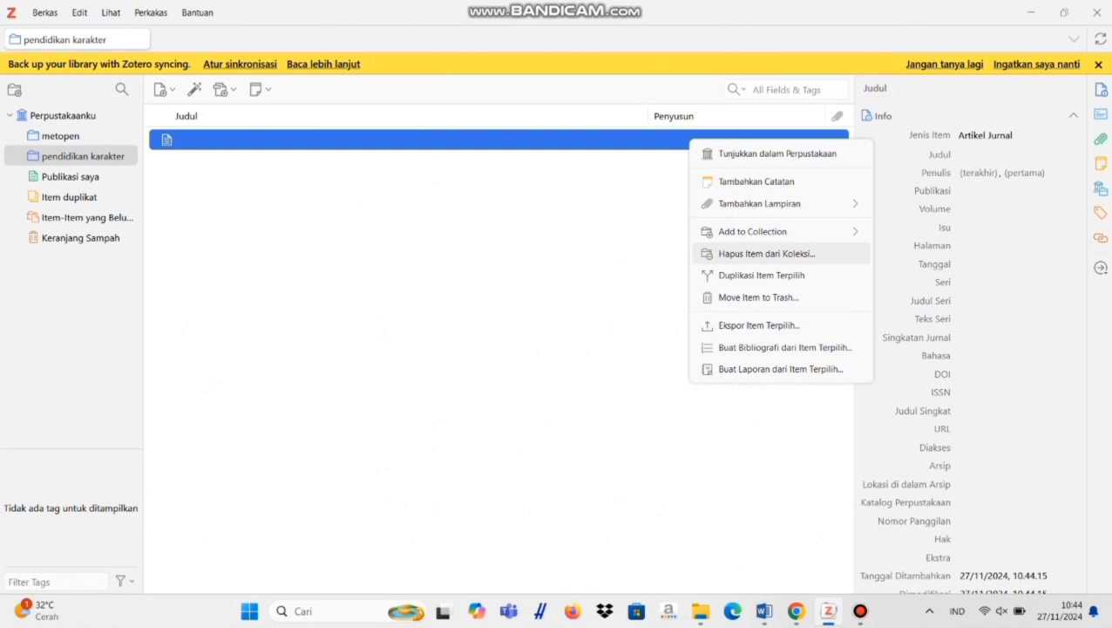
{"action": "left_click", "coordinate": [767, 253]}
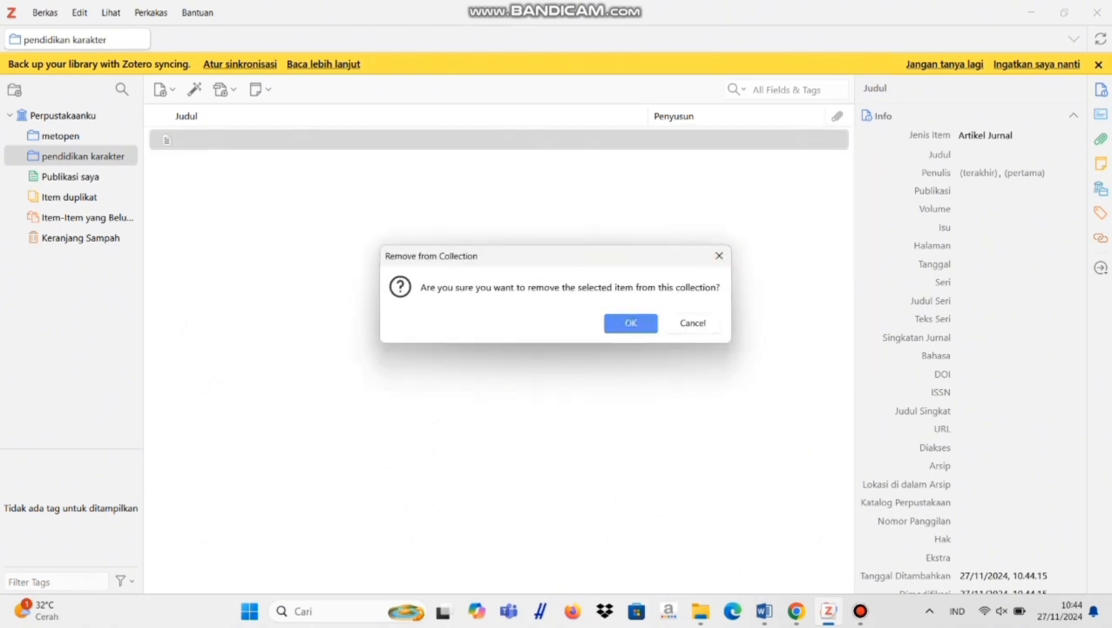
{"action": "key", "text": "Return"}
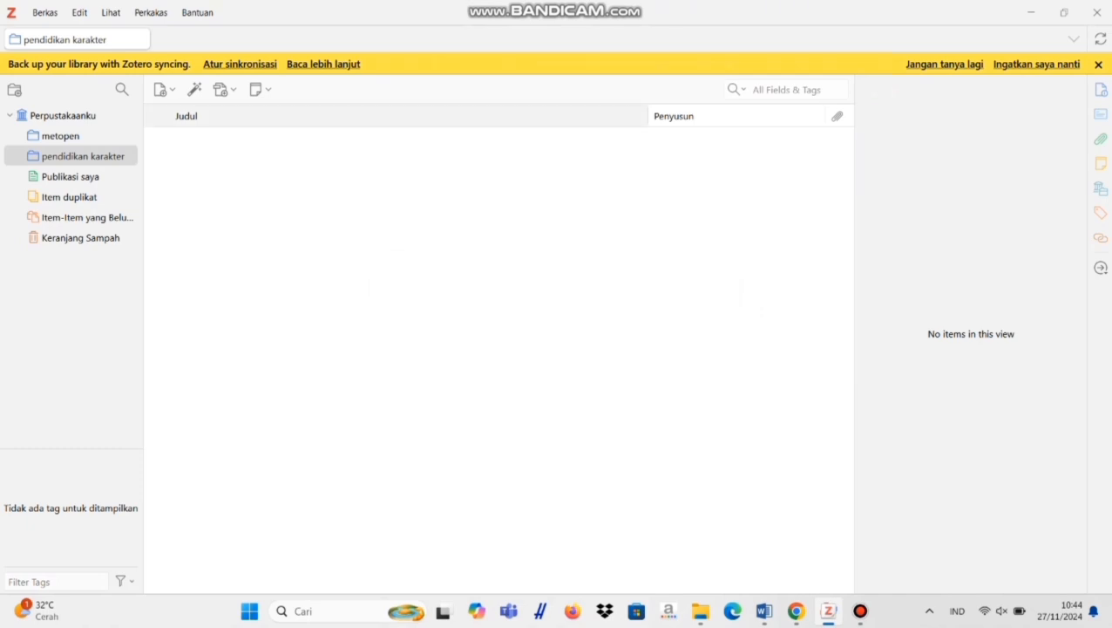
Import the five recent PDF articles, from the silta tuloli article to 1316-4041-1-PB, from File Explorer into the pendidikan karakter collection.
{"action": "mouse_move", "coordinate": [701, 610]}
{"action": "left_click", "coordinate": [780, 534]}
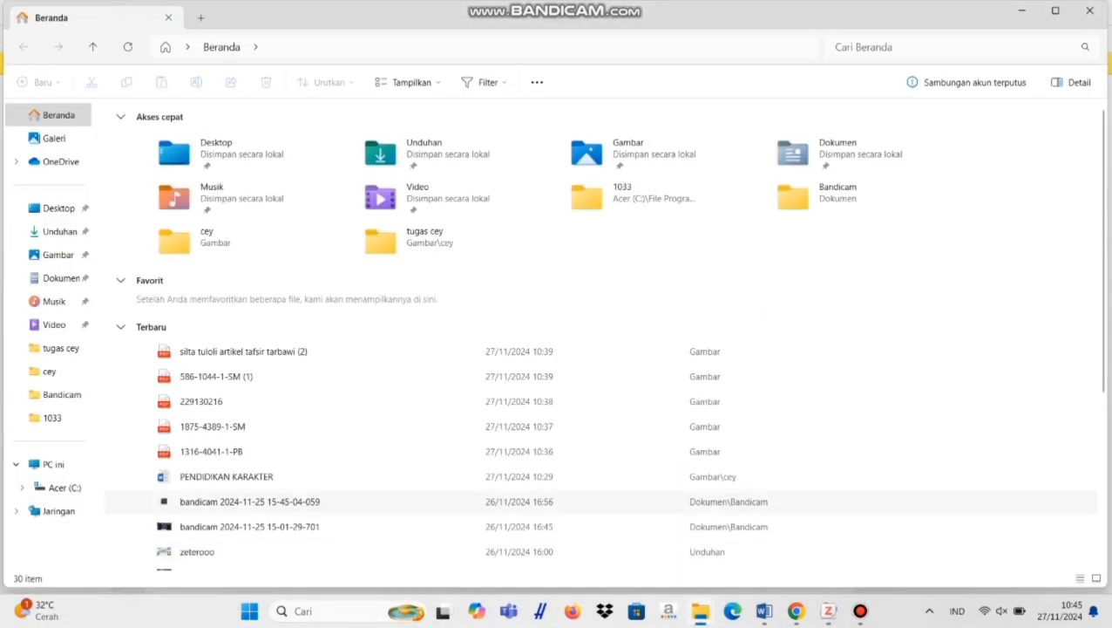
{"action": "left_click", "coordinate": [384, 402], "text": "shift"}
{"action": "left_click", "coordinate": [383, 427], "text": "shift"}
{"action": "left_click", "coordinate": [383, 451], "text": "ctrl"}
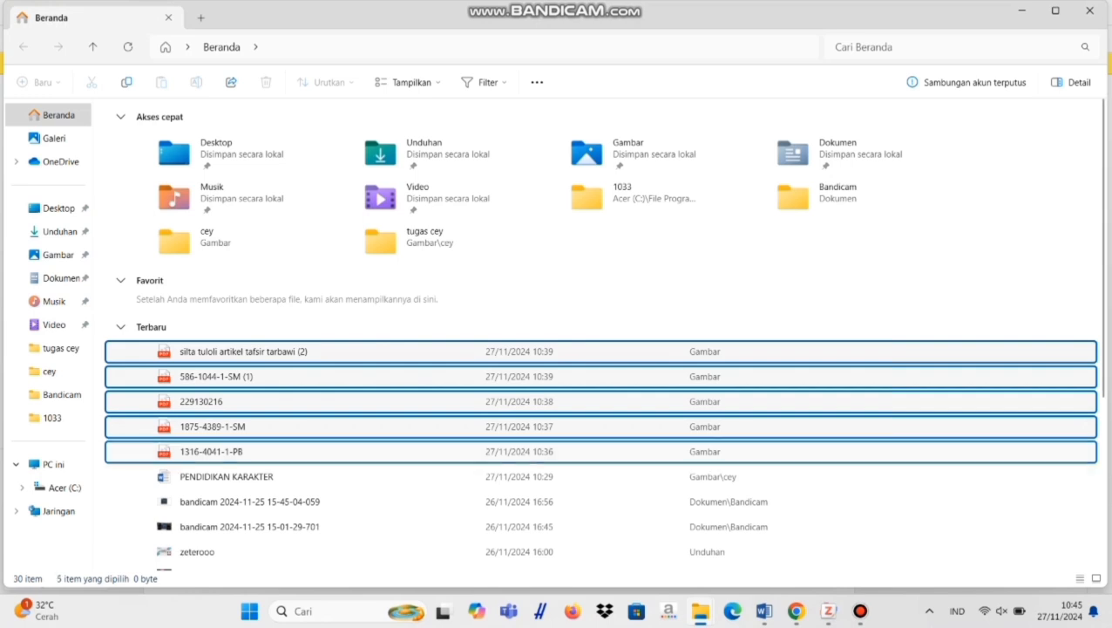
{"action": "left_click_drag", "start_coordinate": [349, 383], "coordinate": [206, 177]}
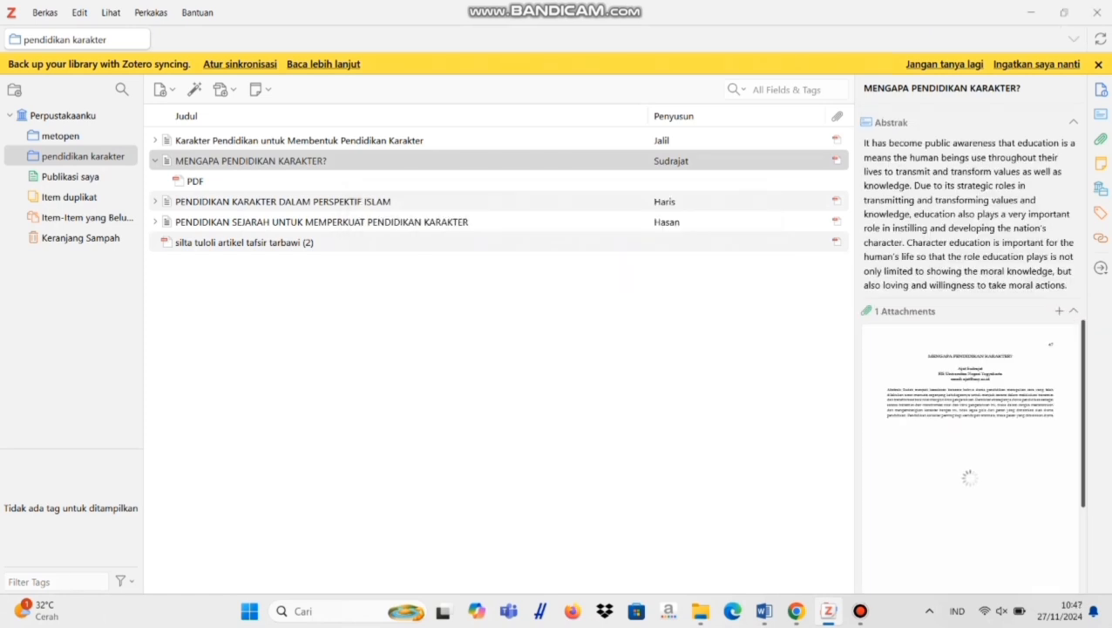
{"action": "scroll", "coordinate": [970, 348], "scroll_direction": "down", "scroll_amount": 3}
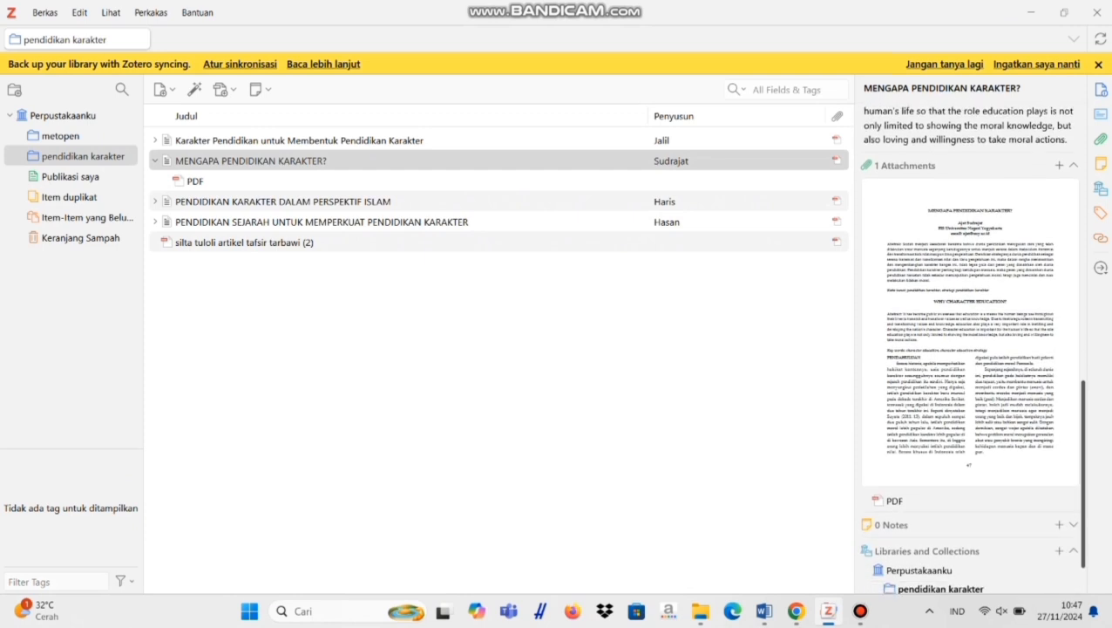
{"action": "scroll", "coordinate": [970, 348], "scroll_direction": "down", "scroll_amount": 2}
{"action": "scroll", "coordinate": [970, 348], "scroll_direction": "up", "scroll_amount": 2}
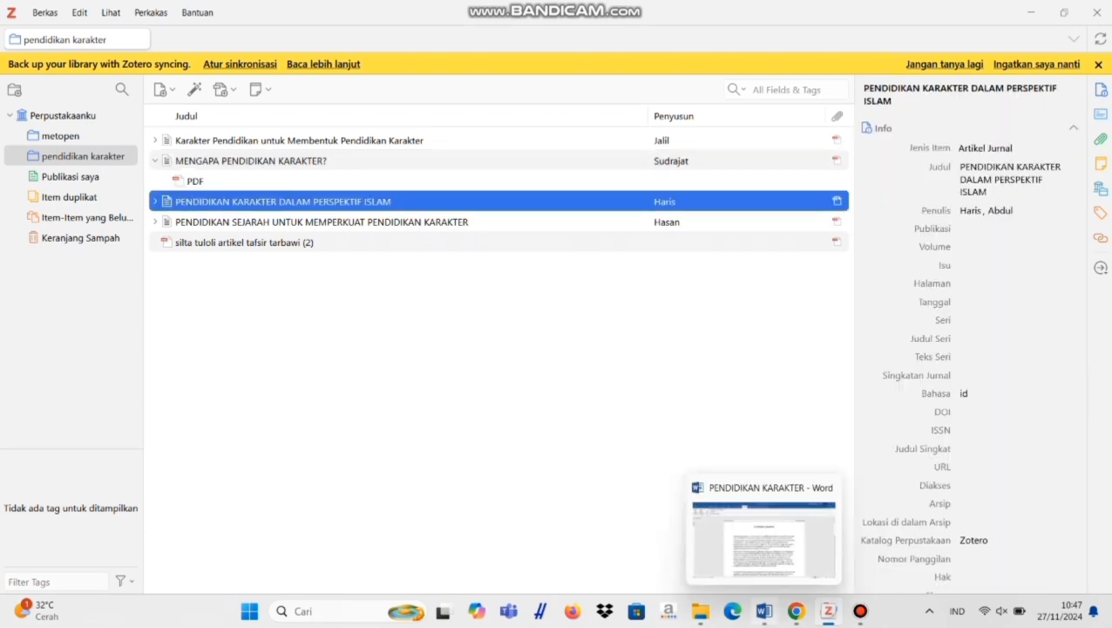
Switch to the PENDIDIKAN KARAKTER document in Word and confirm the Zotero document preferences for its citations.
{"action": "left_click", "coordinate": [765, 610]}
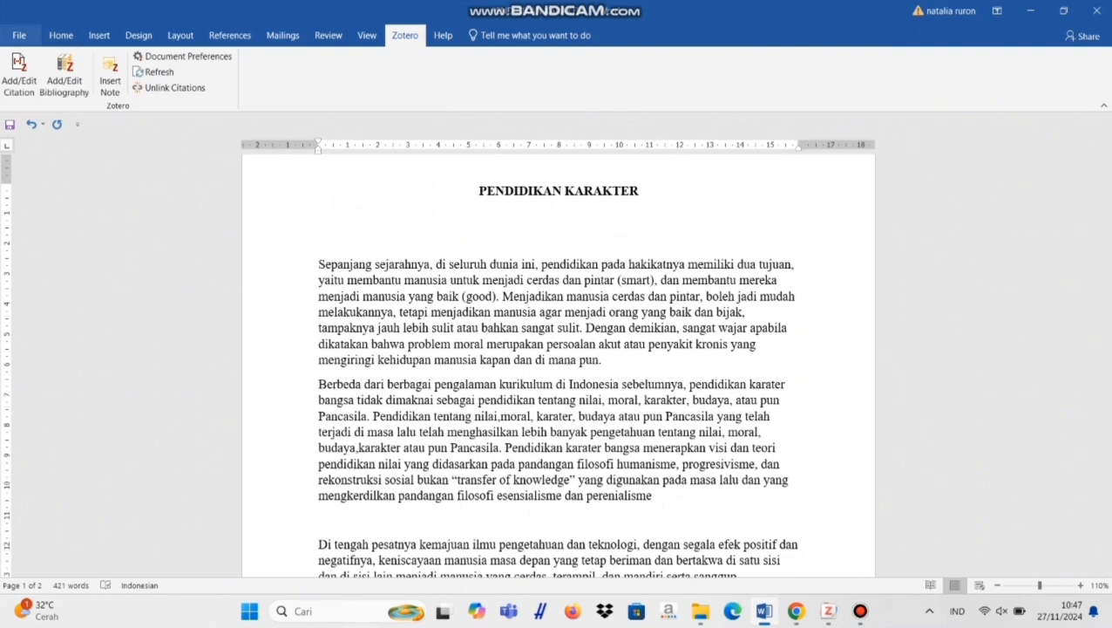
{"action": "left_click", "coordinate": [61, 35]}
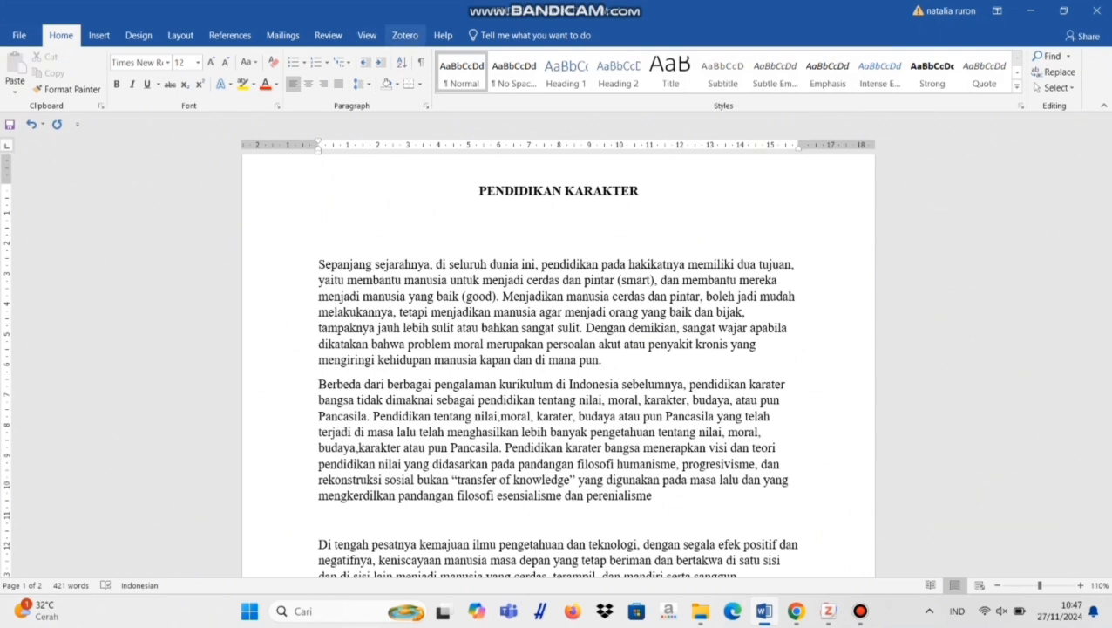
{"action": "left_click", "coordinate": [404, 34]}
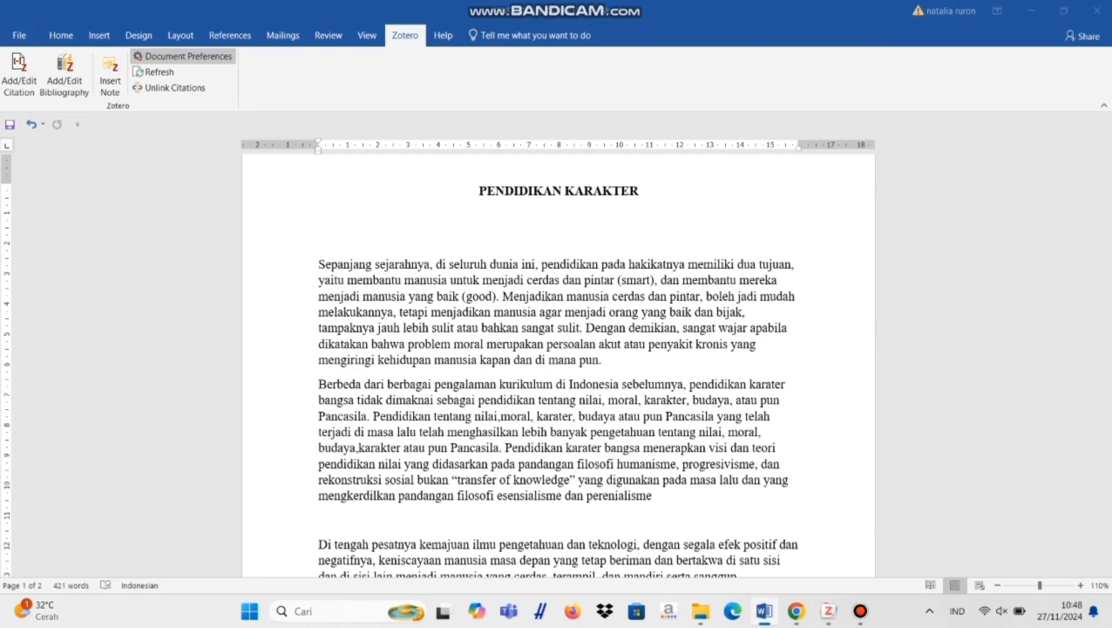
{"action": "key", "text": "Return"}
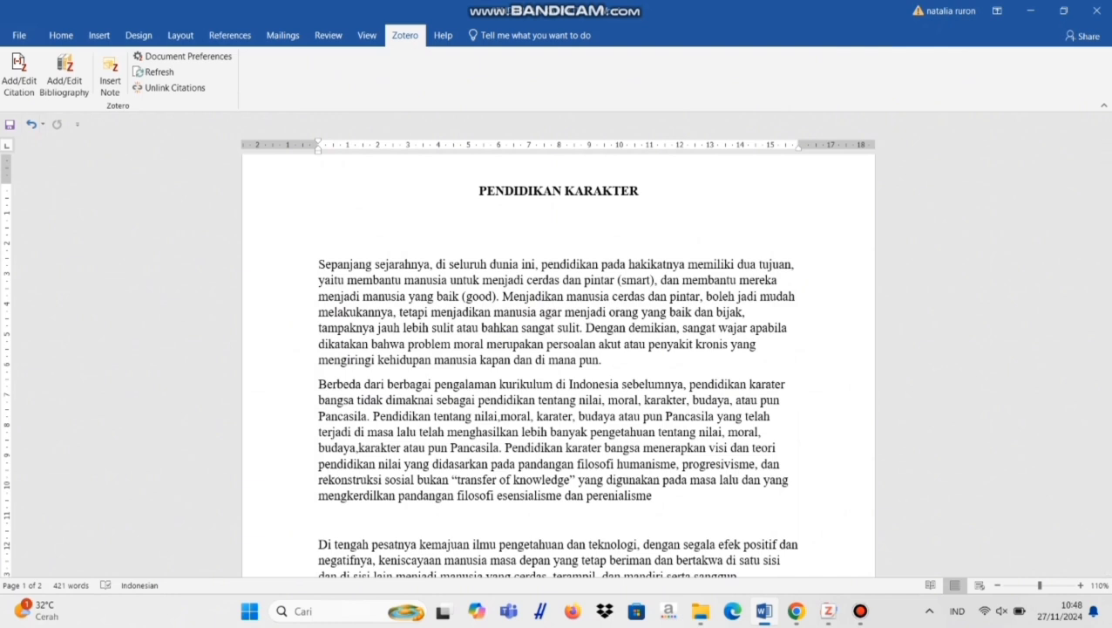
Cite "Karakter Pendidikan untuk Membentuk Pendidikan Karakter" at the end of the first paragraph using Zotero's classic view, followed by a period.
{"action": "left_click", "coordinate": [18, 74]}
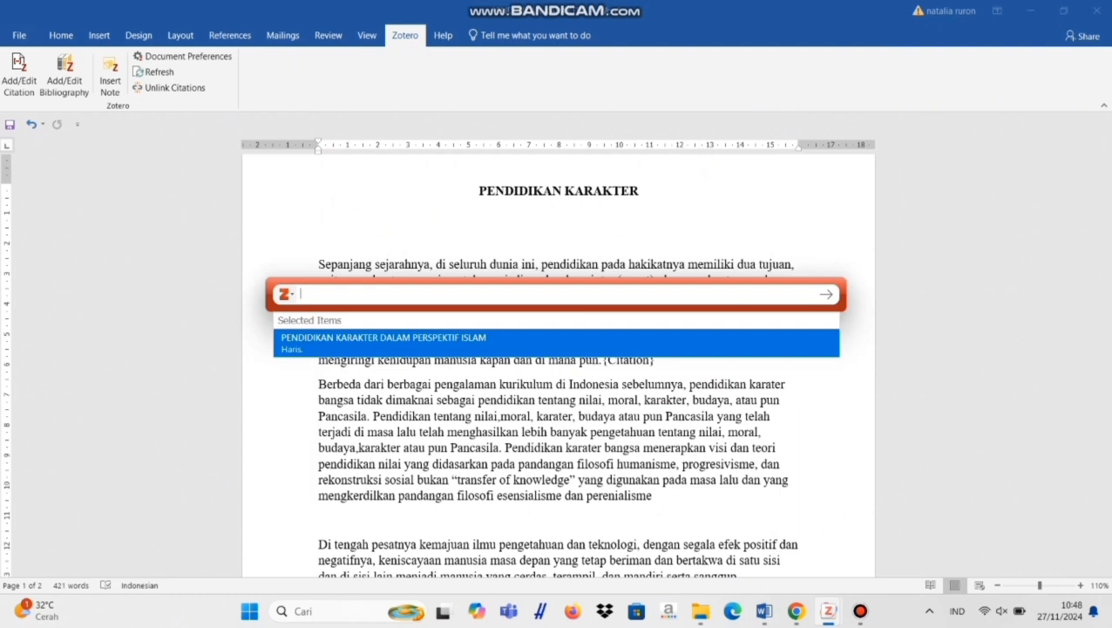
{"action": "left_click", "coordinate": [285, 293]}
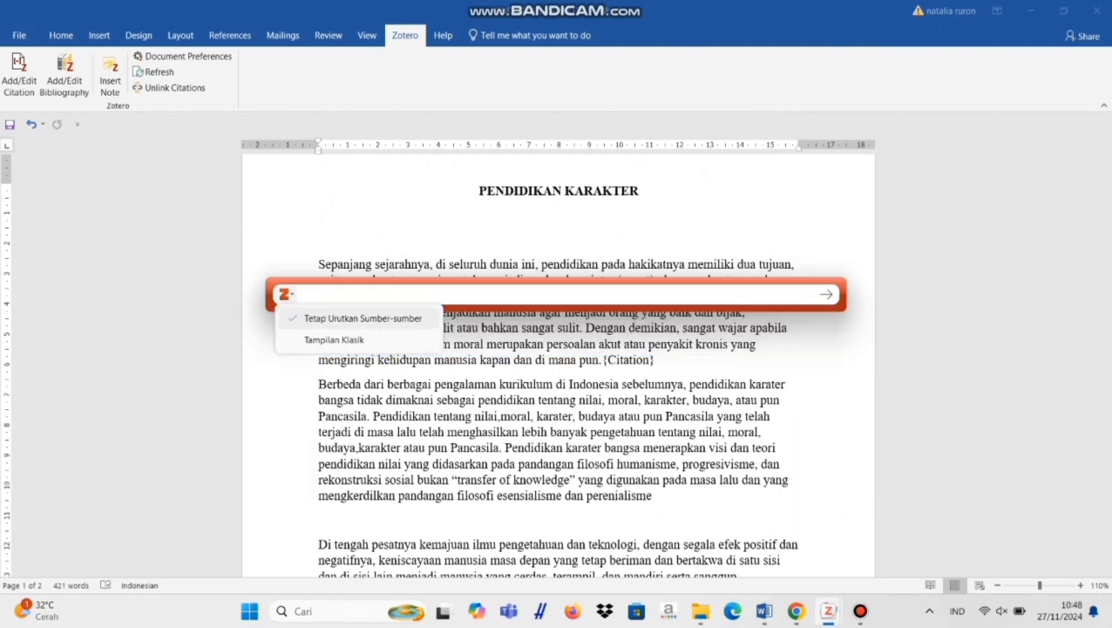
{"action": "left_click", "coordinate": [334, 339]}
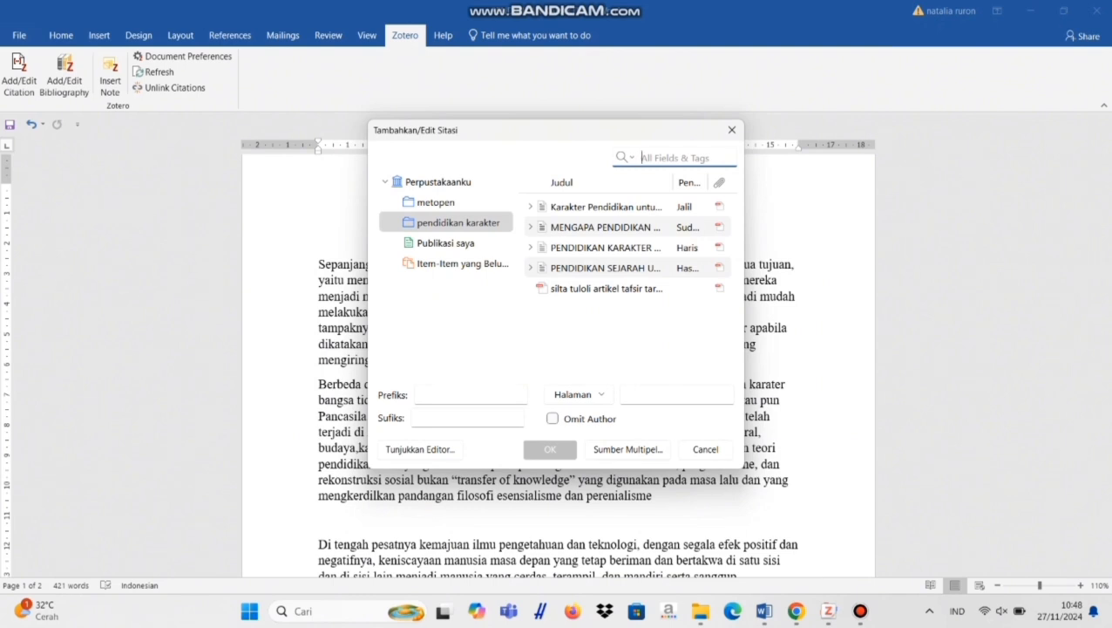
{"action": "left_click", "coordinate": [577, 207]}
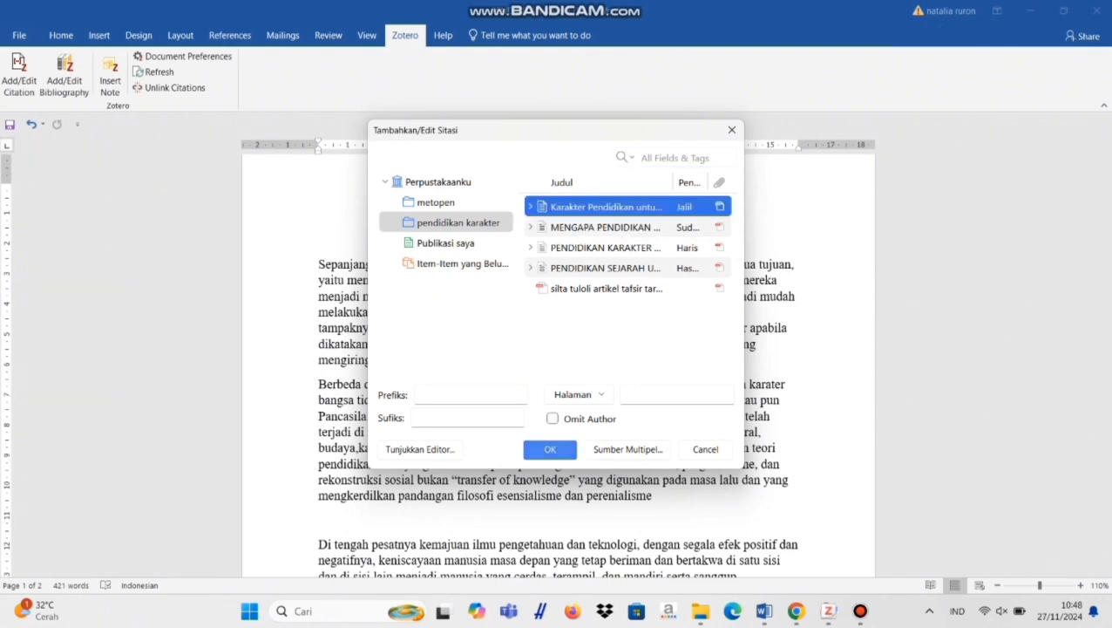
{"action": "left_click", "coordinate": [550, 449]}
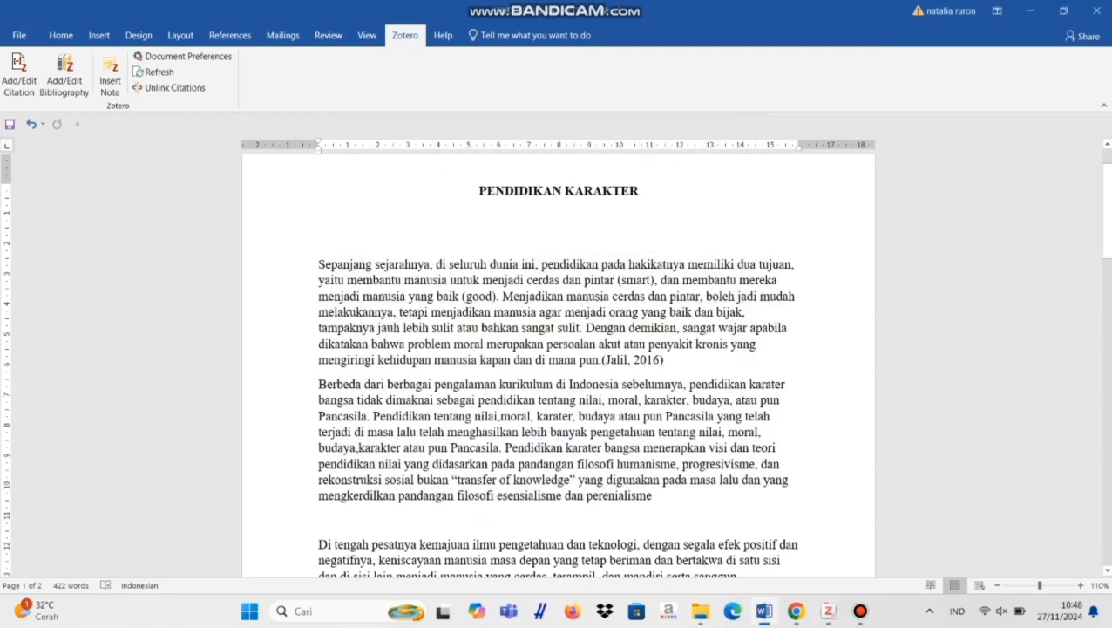
{"action": "type", "text": "."}
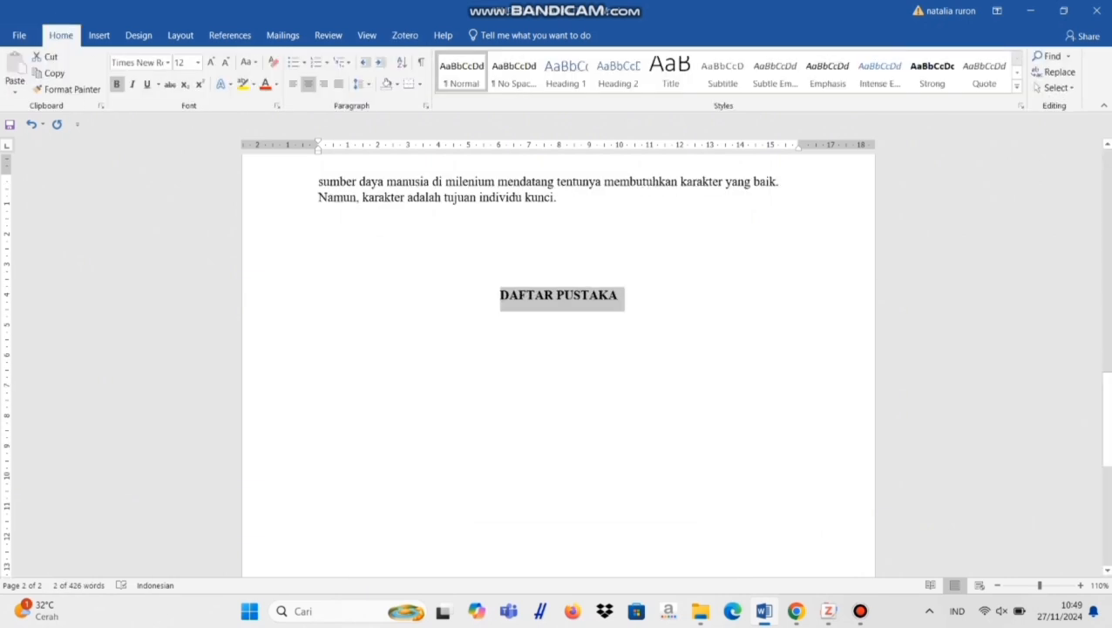
Insert the Zotero bibliography on a new left-aligned line below the DAFTAR PUSTAKA heading.
{"action": "key", "text": "End"}
{"action": "key", "text": "Return"}
{"action": "key", "text": "ctrl+l"}
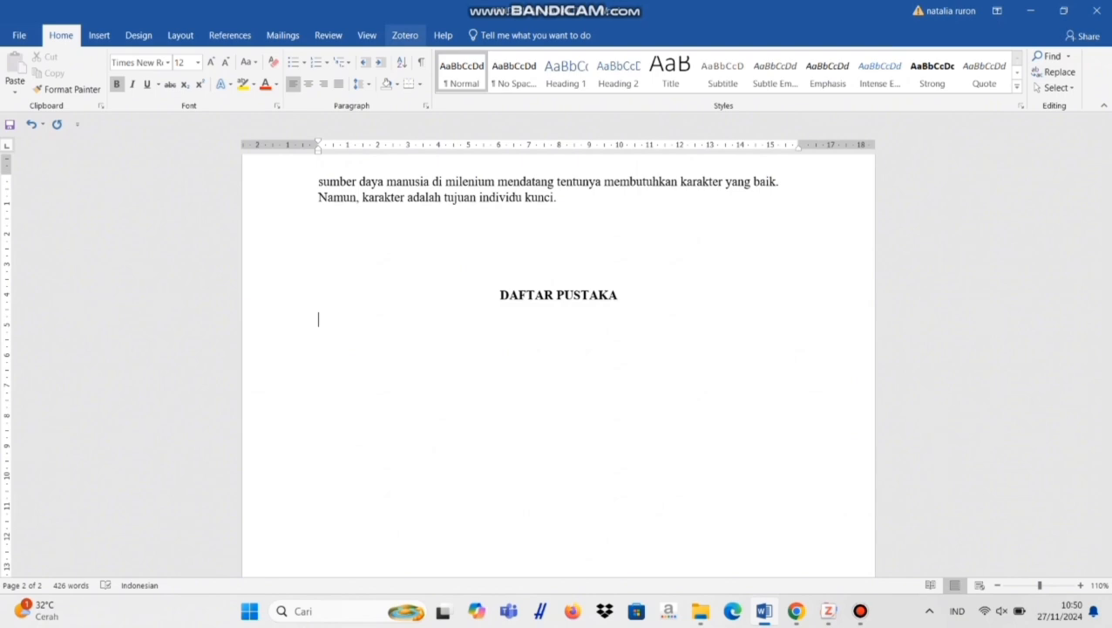
{"action": "left_click", "coordinate": [404, 35]}
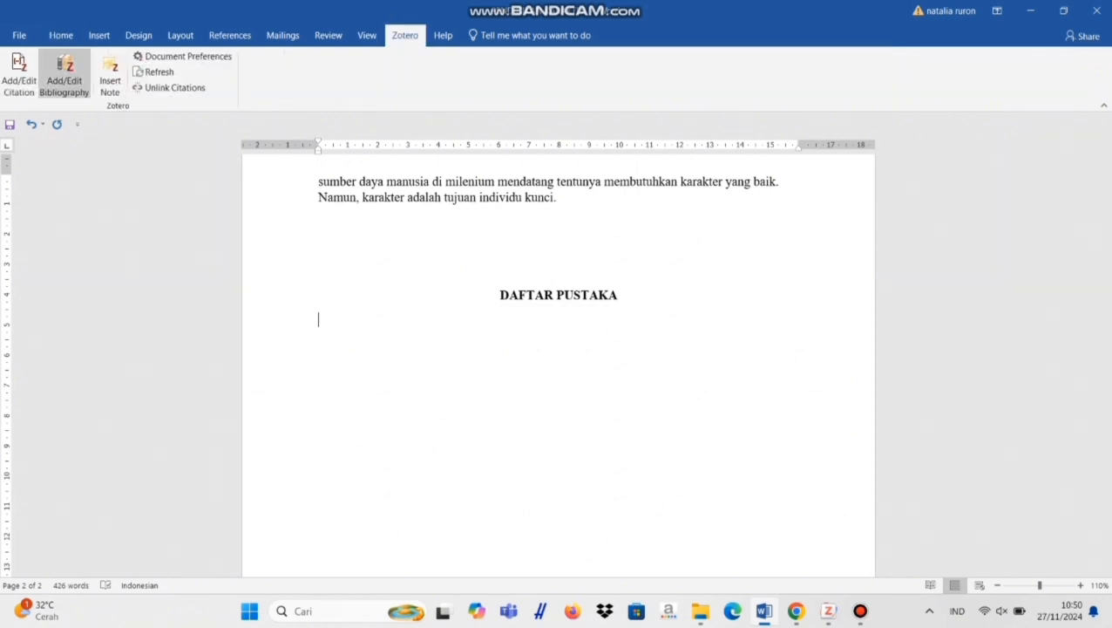
{"action": "left_click", "coordinate": [63, 75]}
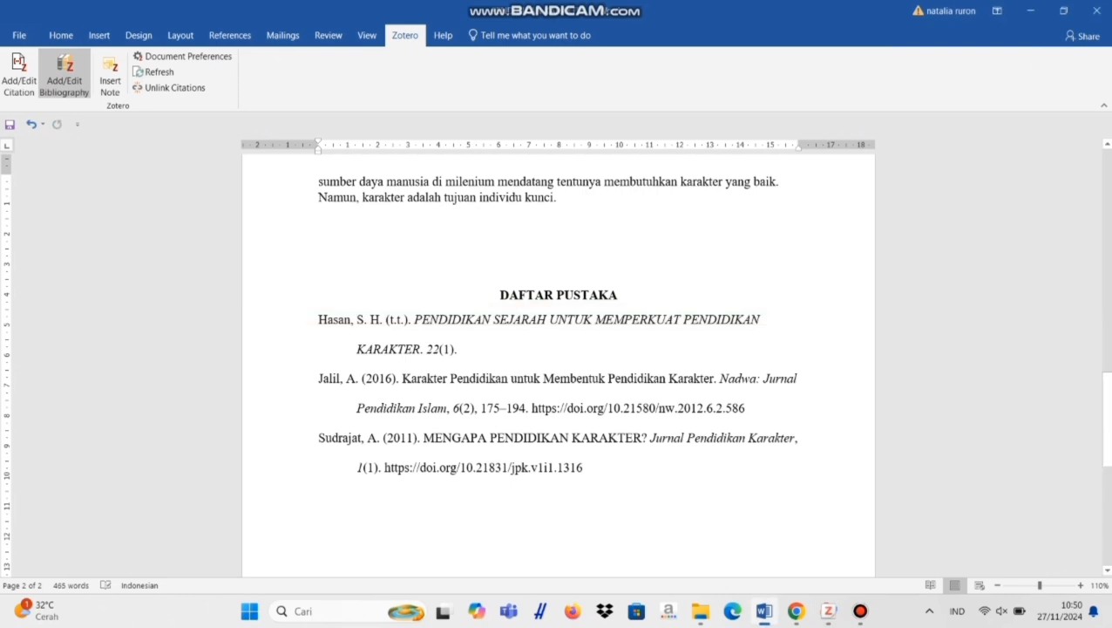
Change the document's Zotero citation style to Vancouver and check how the citations and bibliography look.
{"action": "left_click", "coordinate": [183, 56]}
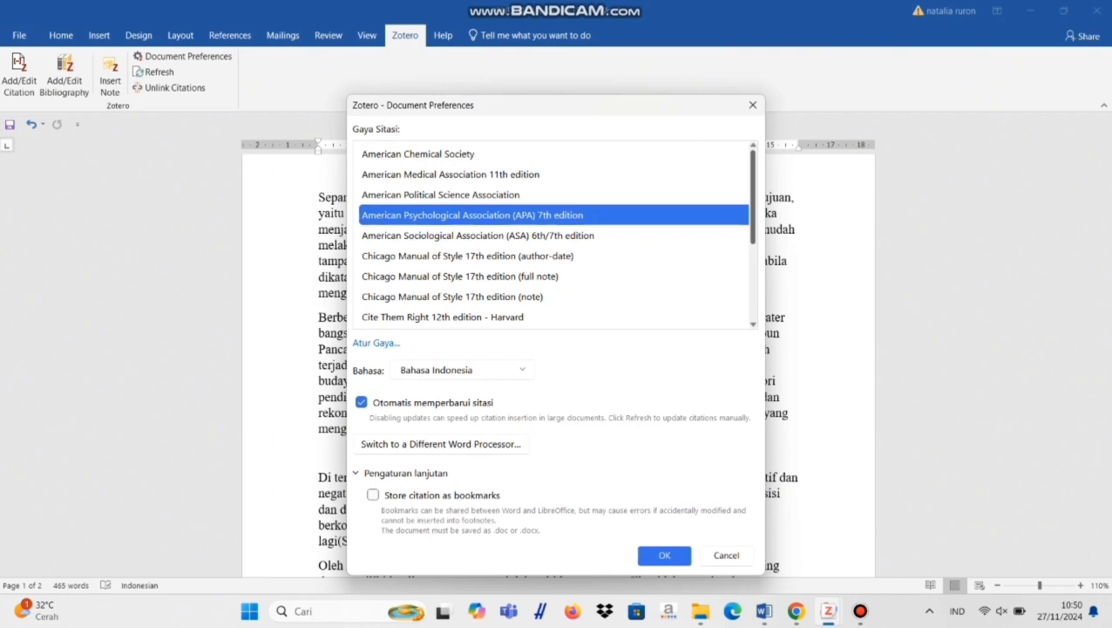
{"action": "scroll", "coordinate": [556, 235], "scroll_direction": "down", "scroll_amount": 3}
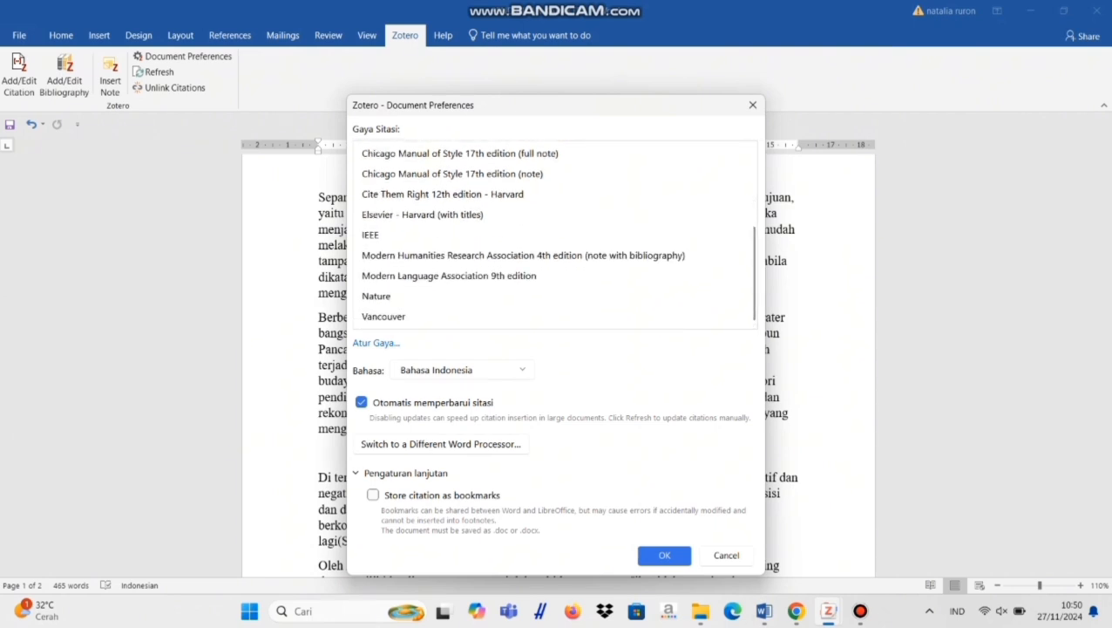
{"action": "left_click", "coordinate": [384, 316]}
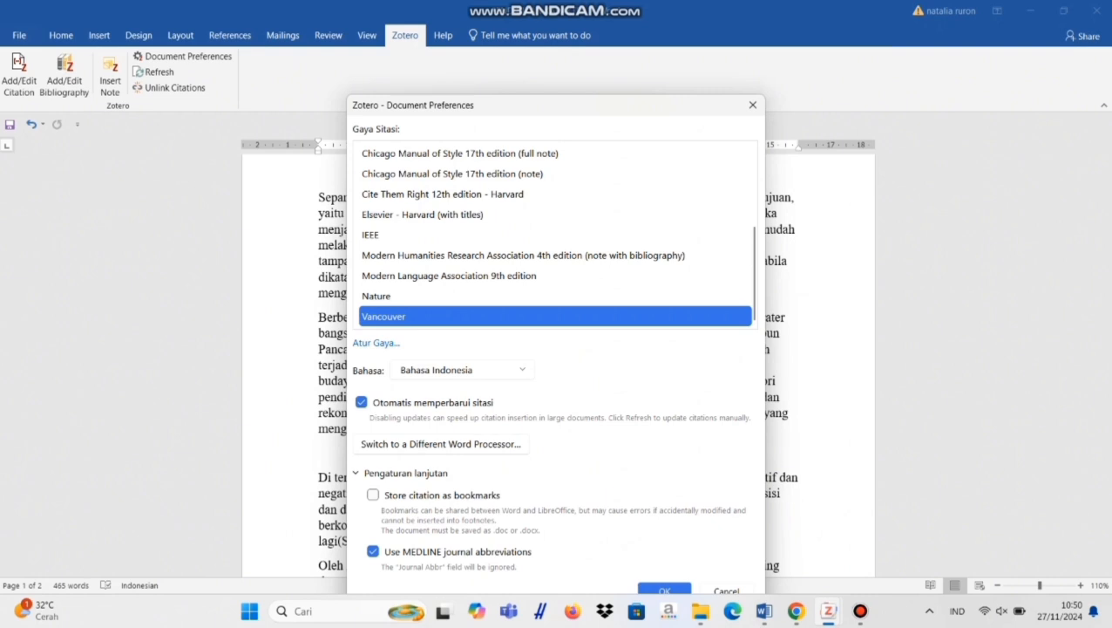
{"action": "key", "text": "Return"}
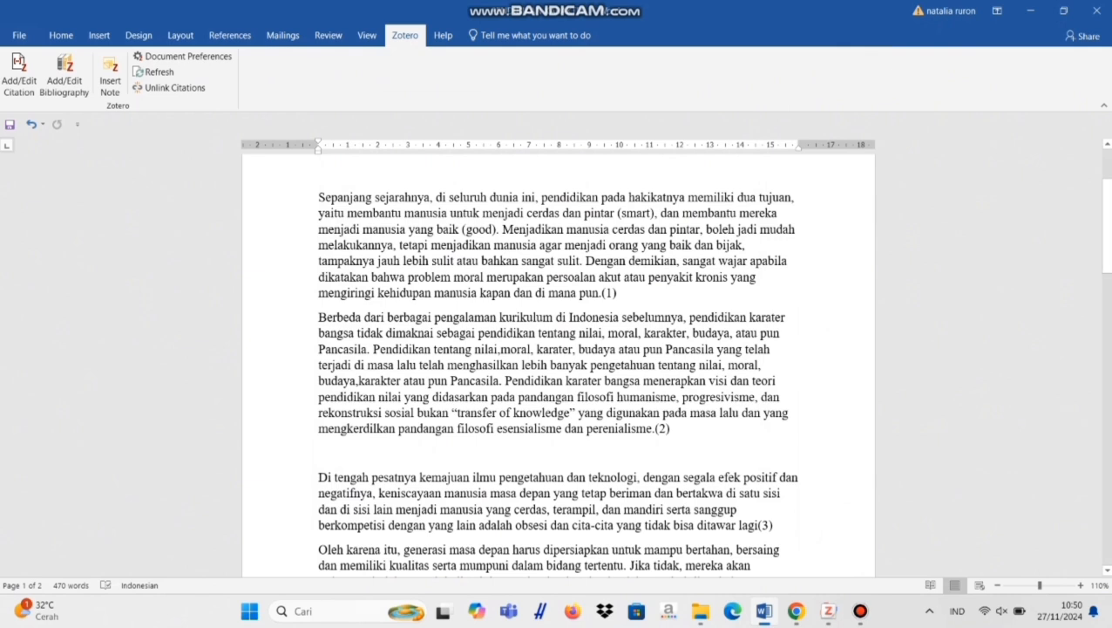
{"action": "left_click_drag", "start_coordinate": [1107, 225], "coordinate": [1107, 279]}
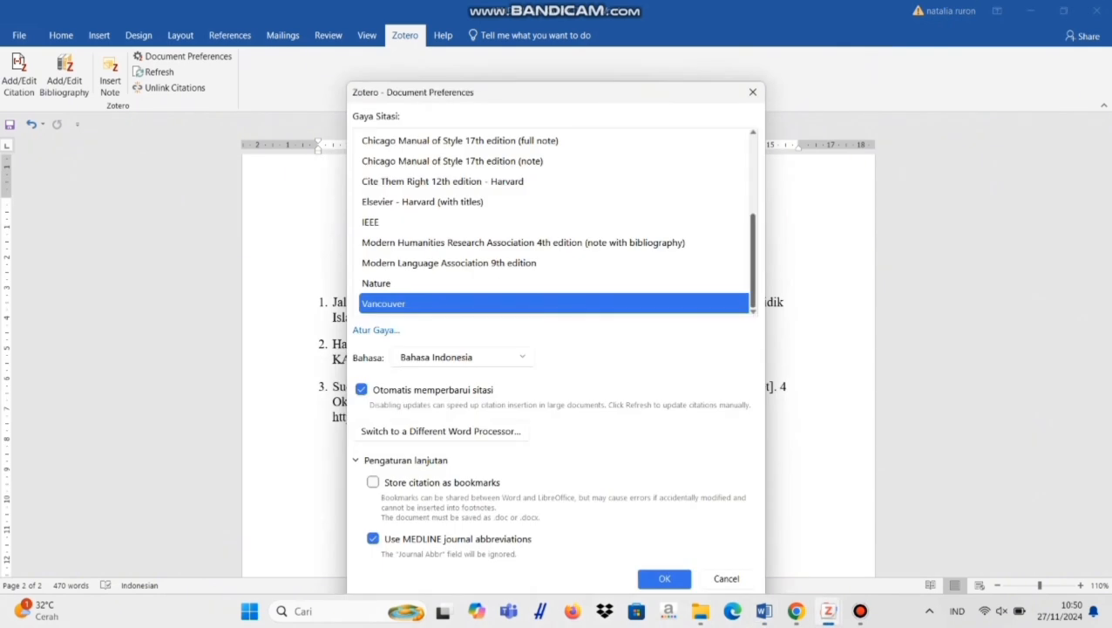
Set the Zotero citation style to Chicago Manual of Style 17th edition (author-date) and review the citations and bibliography.
{"action": "scroll", "coordinate": [555, 223], "scroll_direction": "up", "scroll_amount": 5}
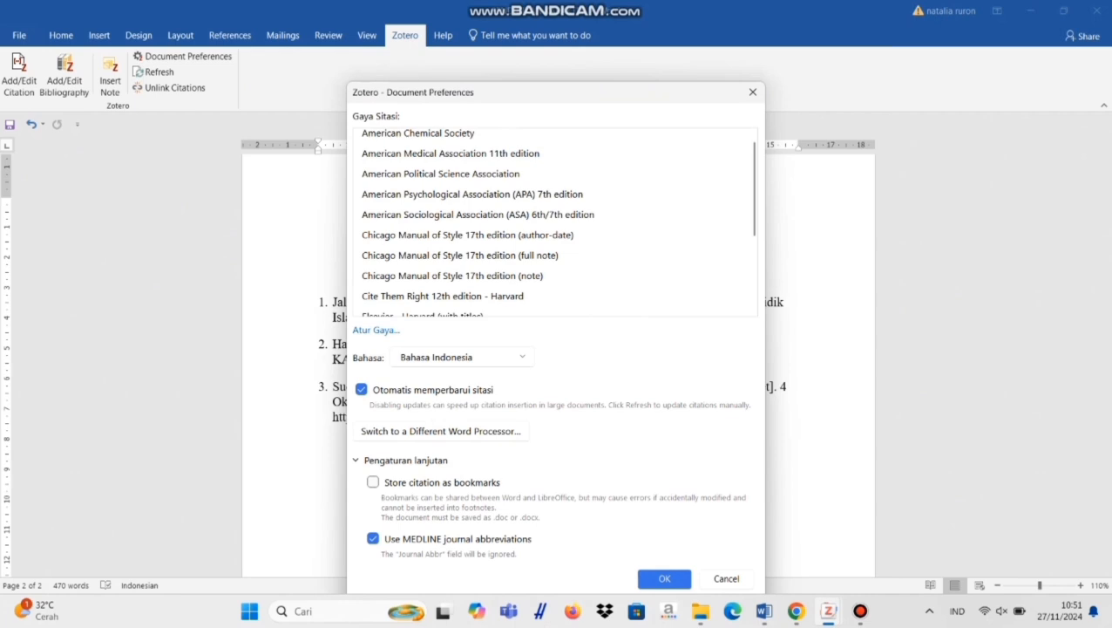
{"action": "left_click", "coordinate": [468, 234]}
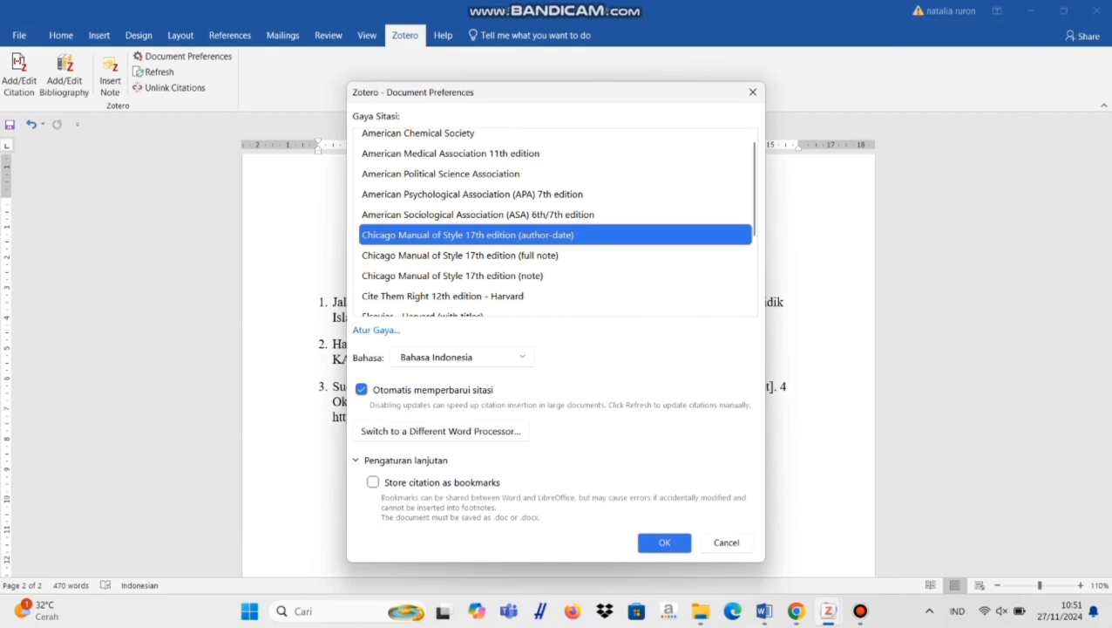
{"action": "left_click", "coordinate": [664, 542]}
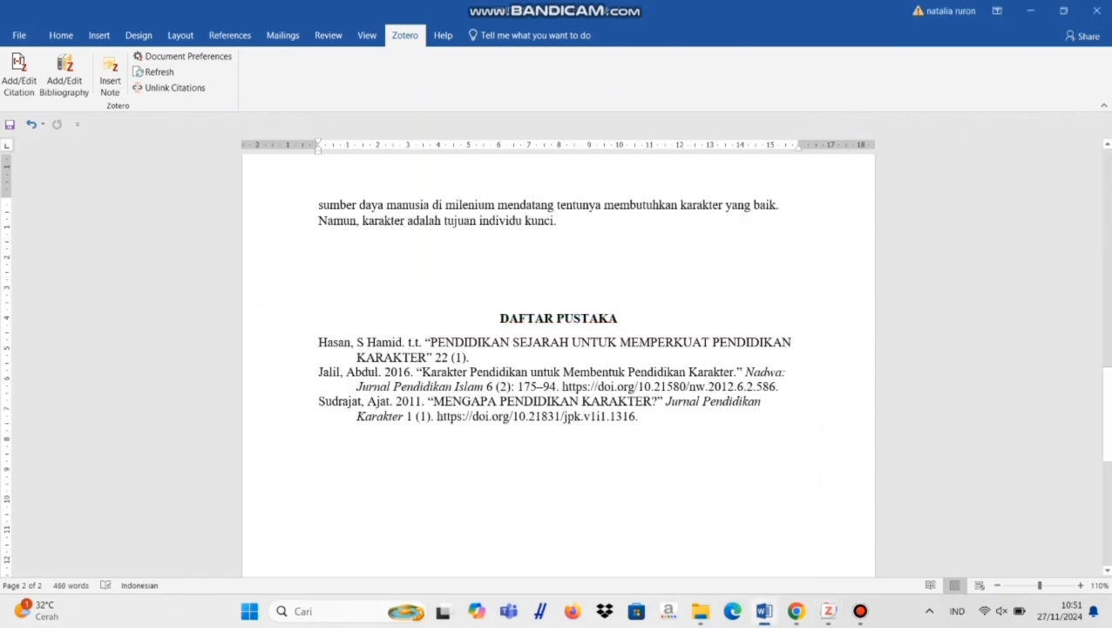
{"action": "left_click_drag", "start_coordinate": [1107, 420], "coordinate": [1108, 254]}
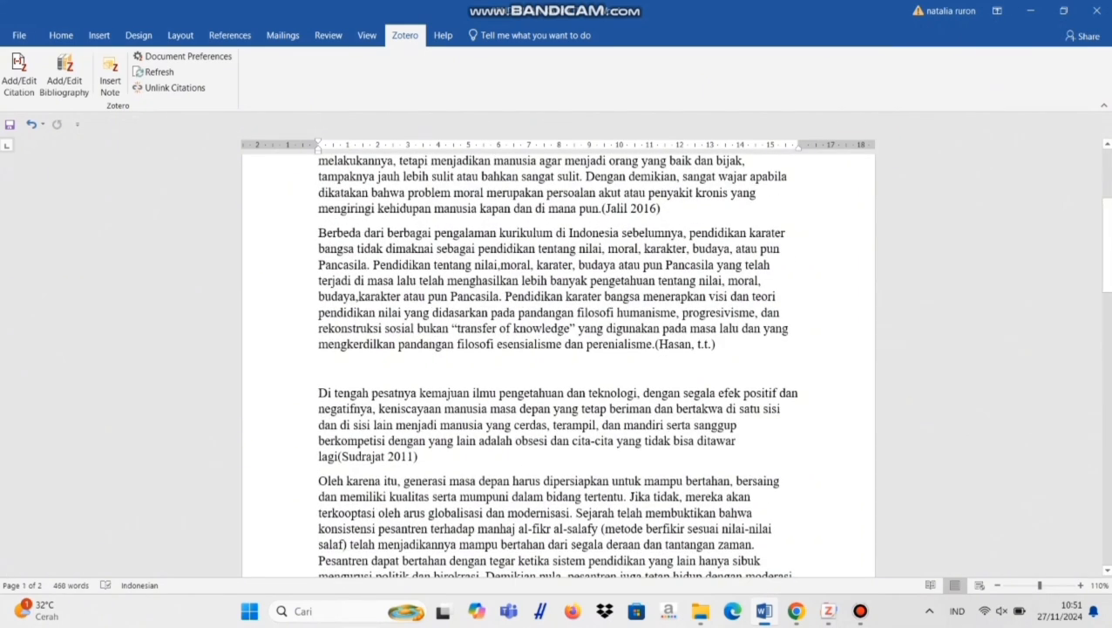
{"action": "left_click_drag", "start_coordinate": [1107, 254], "coordinate": [1107, 399]}
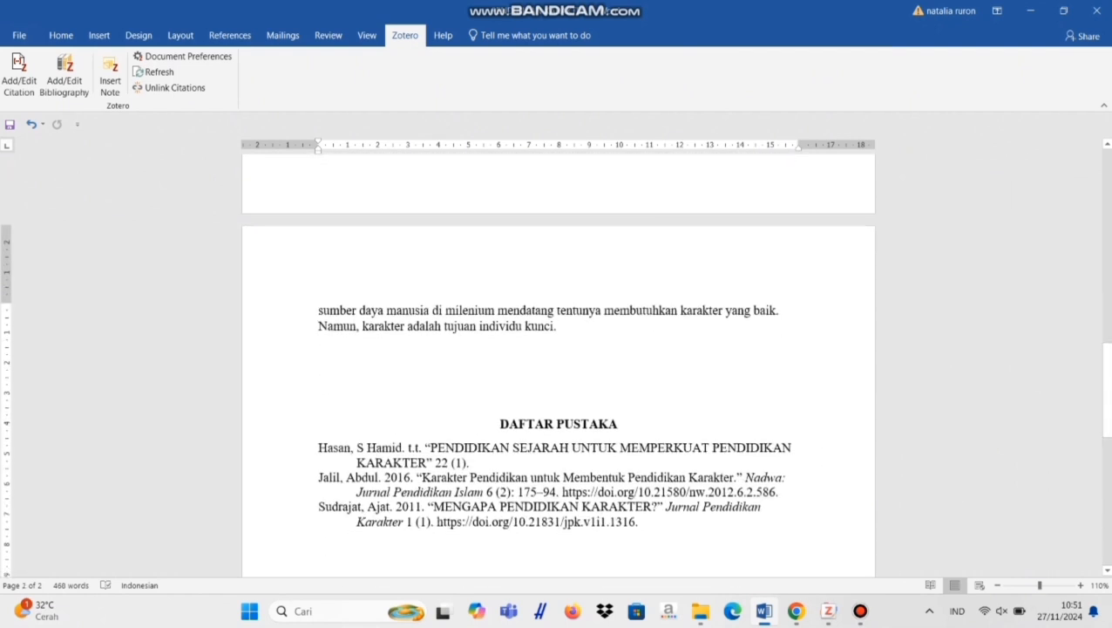
Set the Zotero citation style back to American Psychological Association (APA) 7th edition and check the bibliography.
{"action": "left_click", "coordinate": [183, 56]}
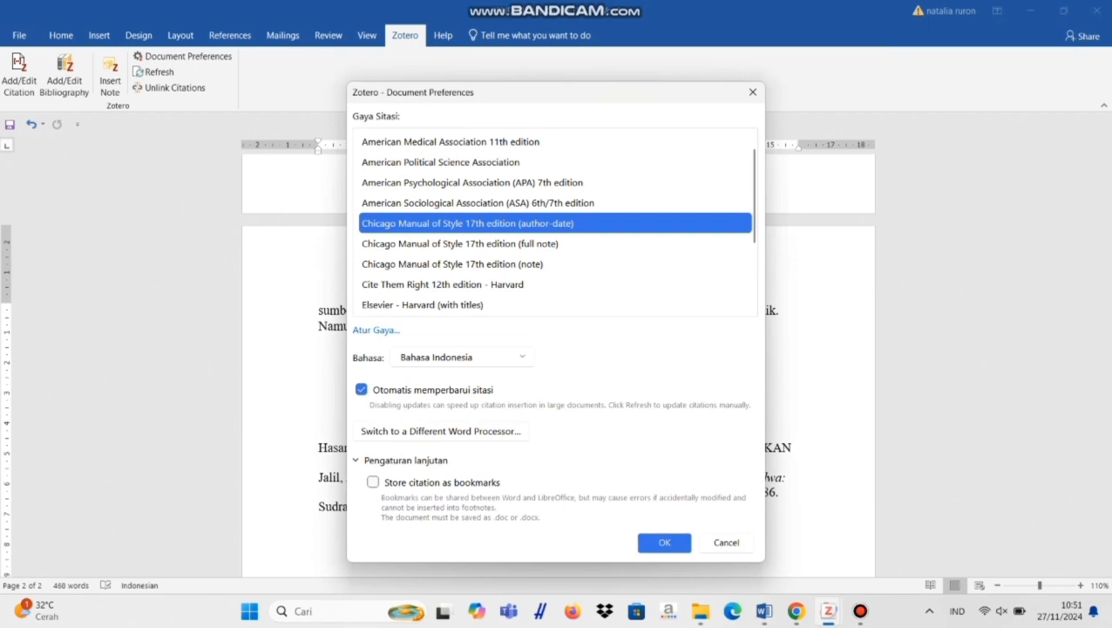
{"action": "left_click", "coordinate": [471, 183]}
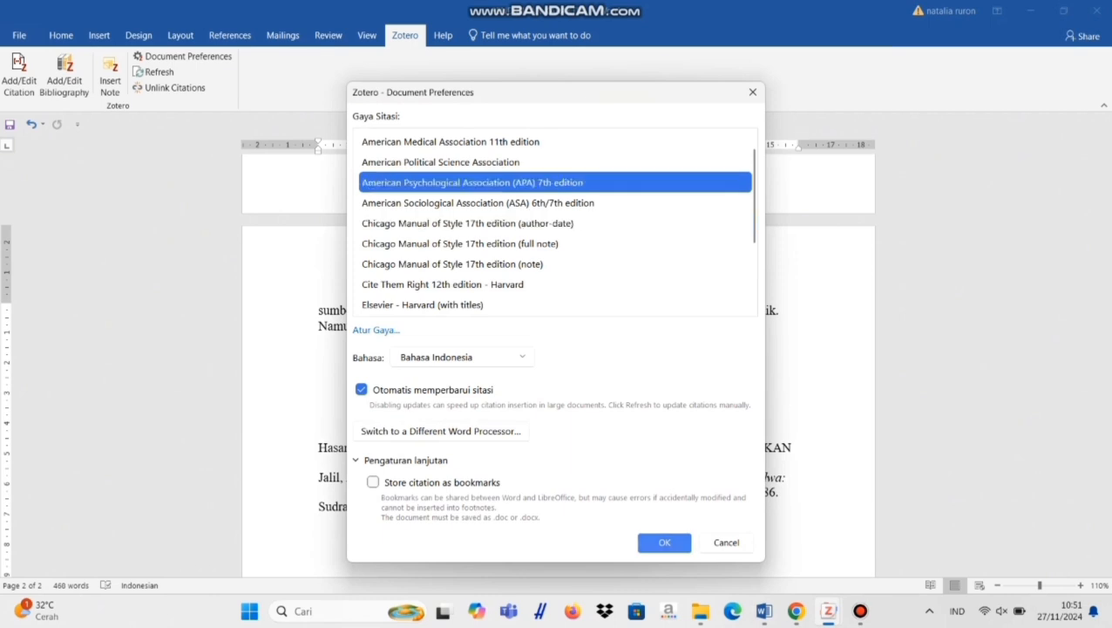
{"action": "left_click", "coordinate": [664, 543]}
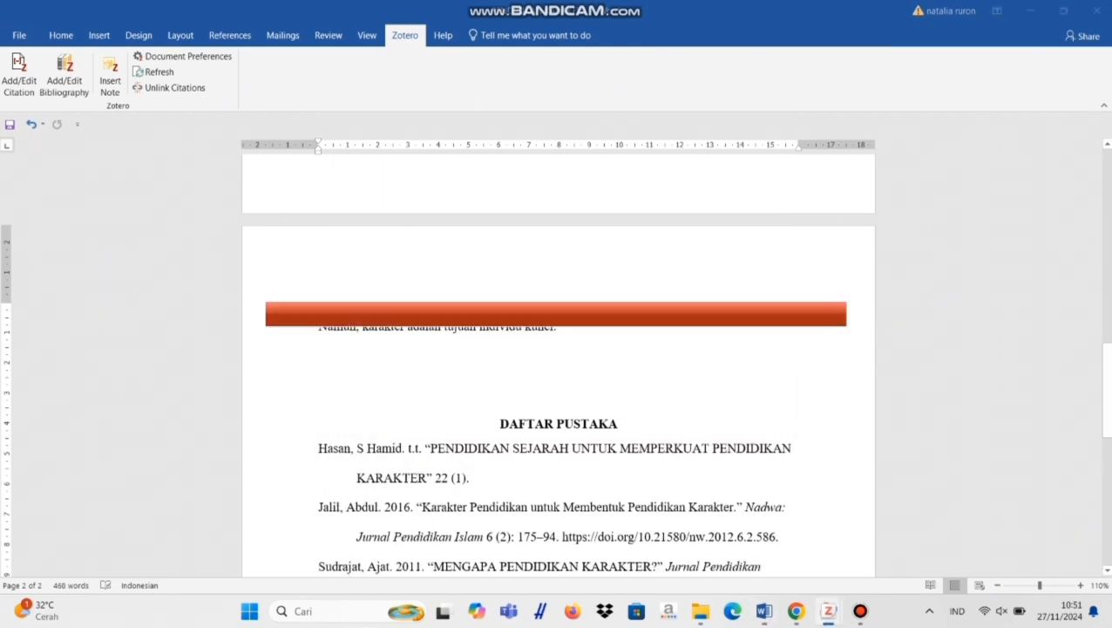
{"action": "left_click_drag", "start_coordinate": [1107, 389], "coordinate": [1107, 436]}
Add the bold closing line "TERIMAKASI SUDAH MENYIMAK, SELAMAT MENCOBA" several blank lines below the bibliography.
{"action": "left_click", "coordinate": [319, 410]}
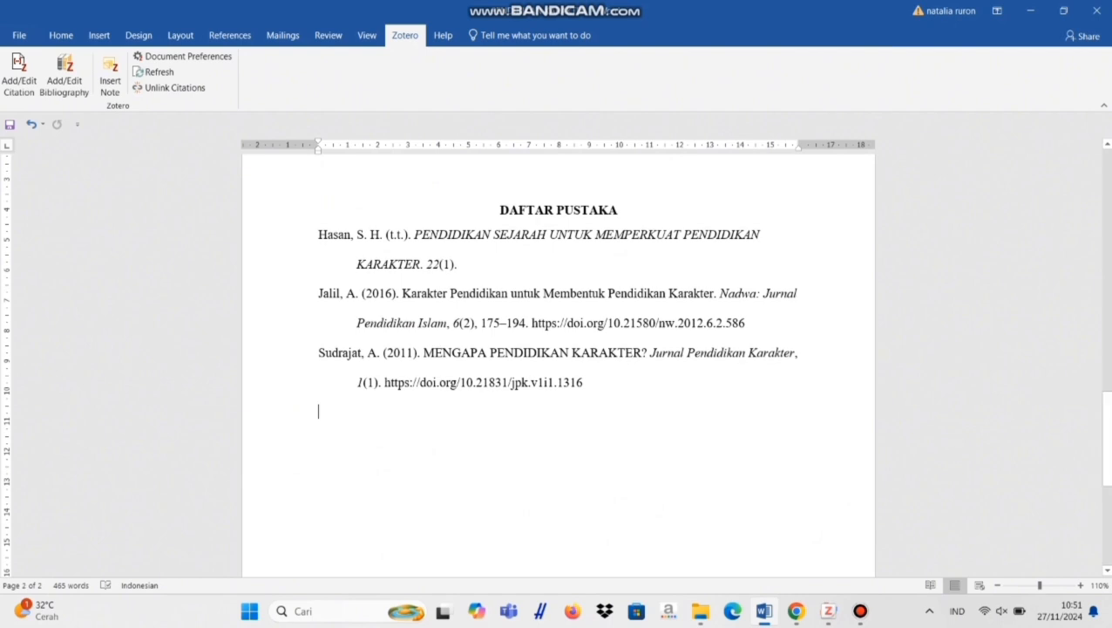
{"action": "left_click_drag", "start_coordinate": [1107, 427], "coordinate": [1108, 508]}
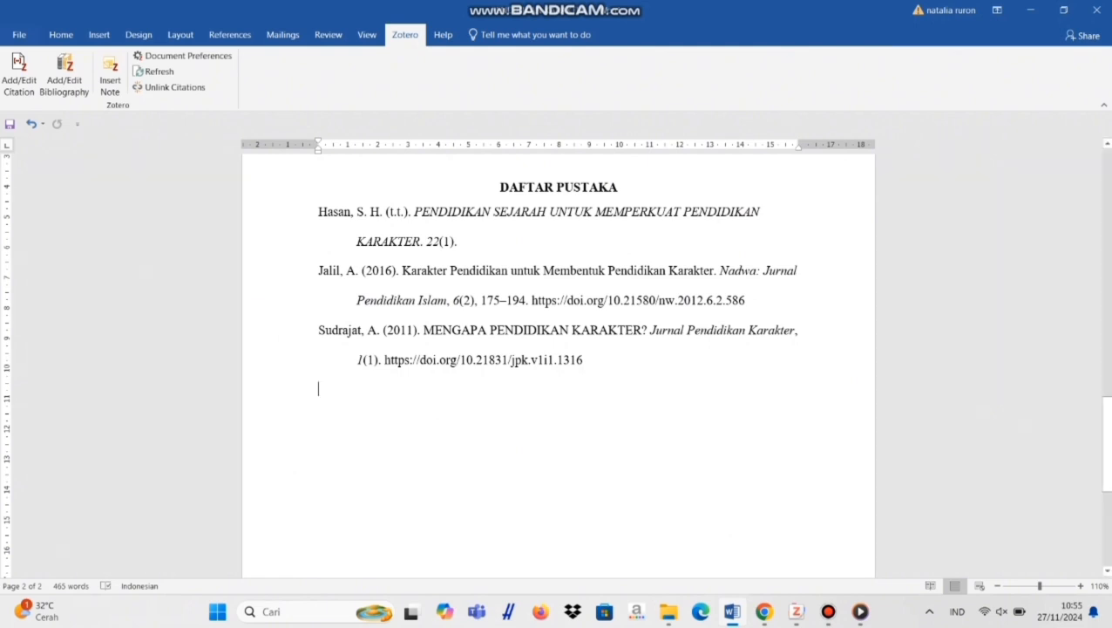
{"action": "left_click_drag", "start_coordinate": [1107, 436], "coordinate": [1107, 469]}
{"action": "key", "text": "Return"}
{"action": "key", "text": "Return"}
{"action": "key", "text": "Return"}
{"action": "key", "text": "Return"}
{"action": "key", "text": "Return"}
{"action": "key", "text": "Return"}
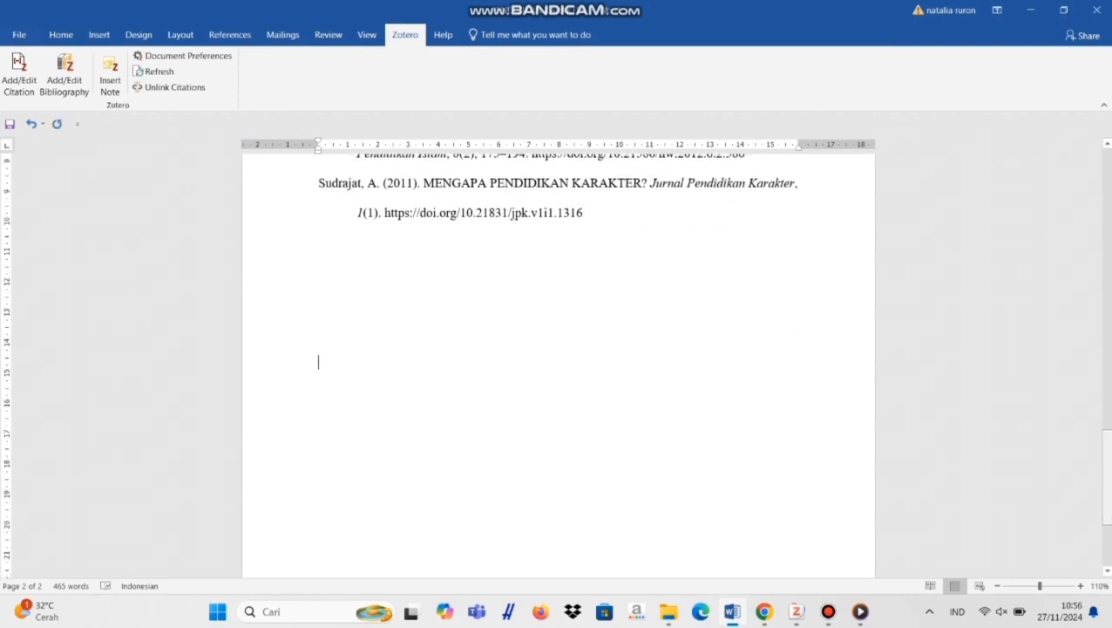
{"action": "type", "text": "TERIMAKASI"}
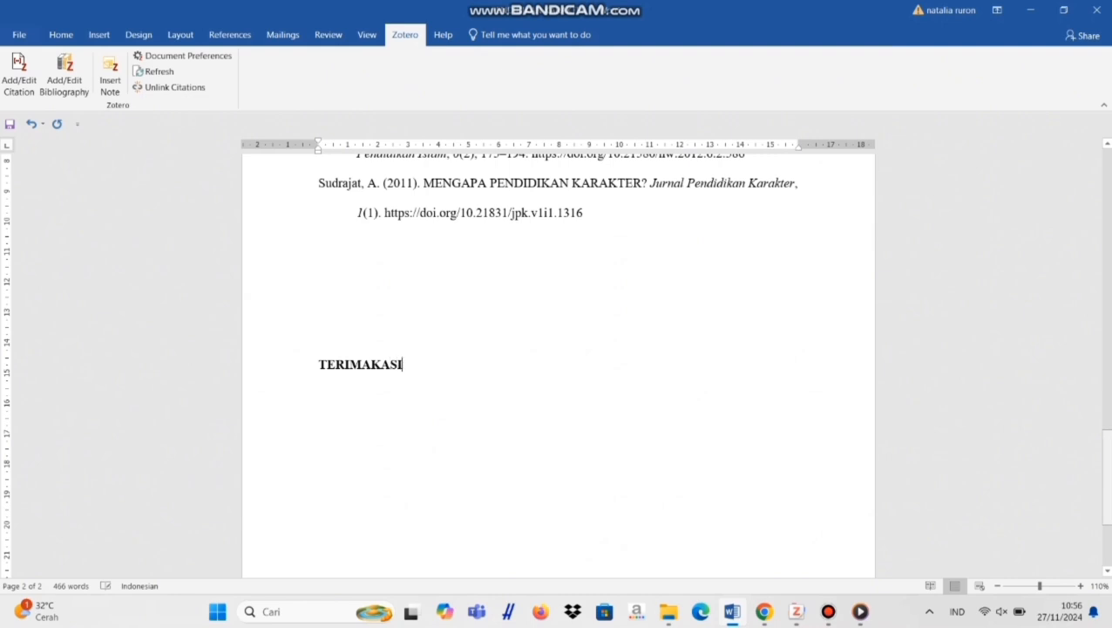
{"action": "type", "text": " SUDAH MEN"}
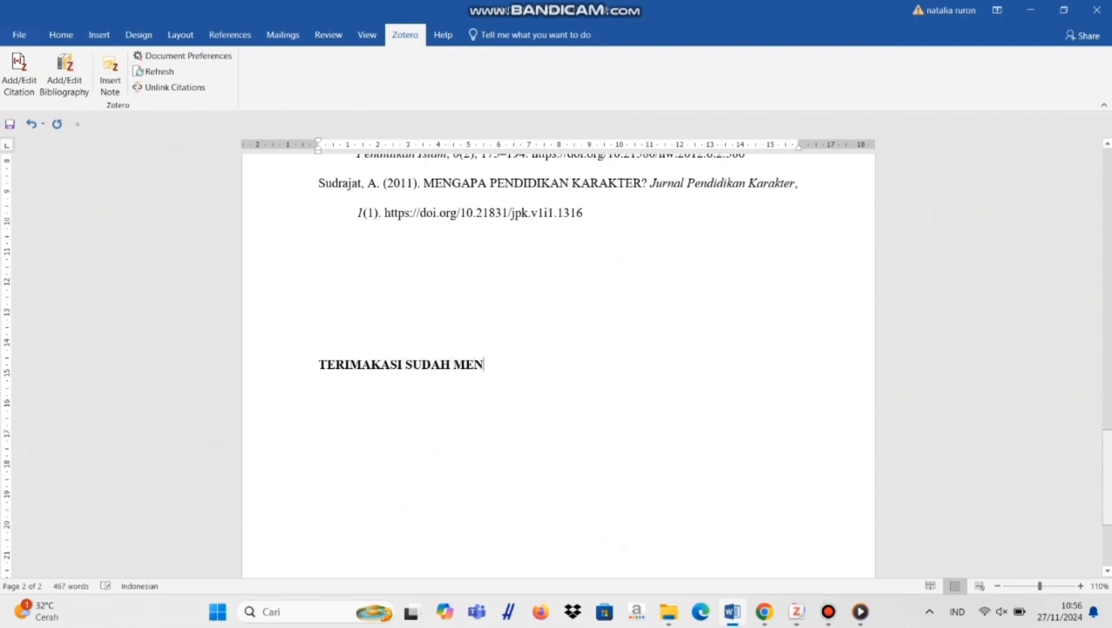
{"action": "type", "text": "YIMAK, SELA"}
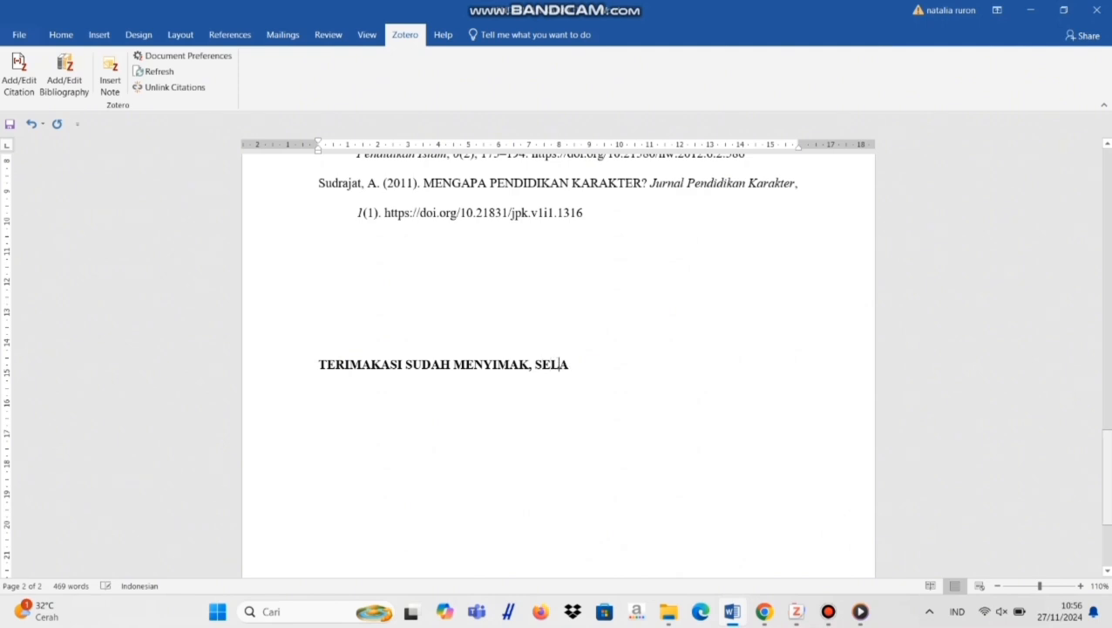
{"action": "type", "text": "MAT MENCOBA"}
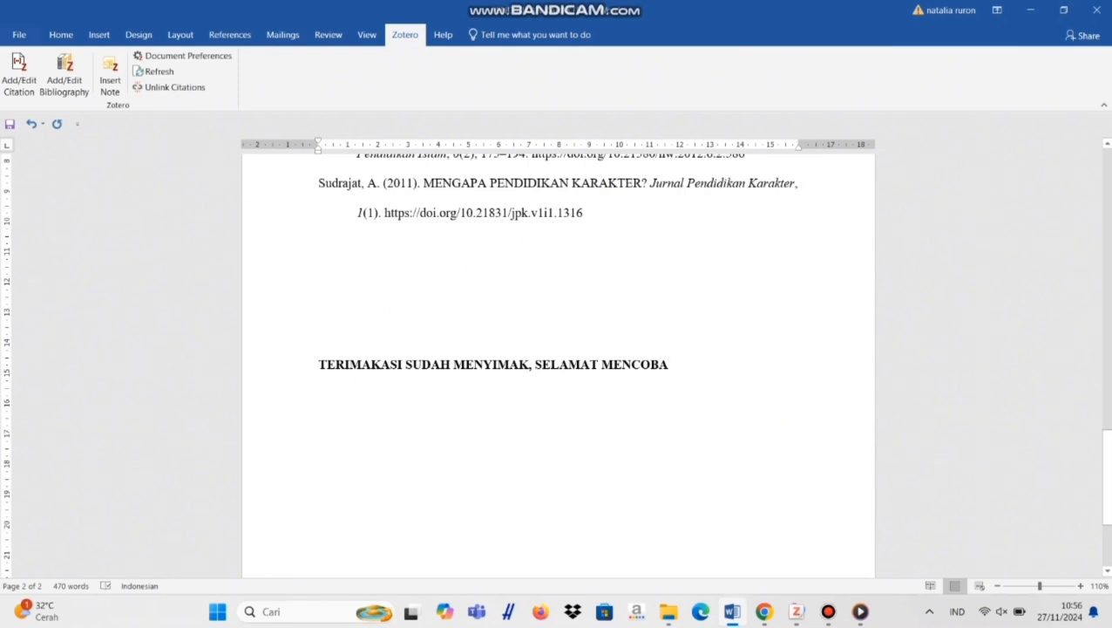
Center the closing line "TERIMAKASI SUDAH MENYIMAK, SELAMAT MENCOBA" on the page.
{"action": "left_click_drag", "start_coordinate": [319, 365], "coordinate": [673, 364]}
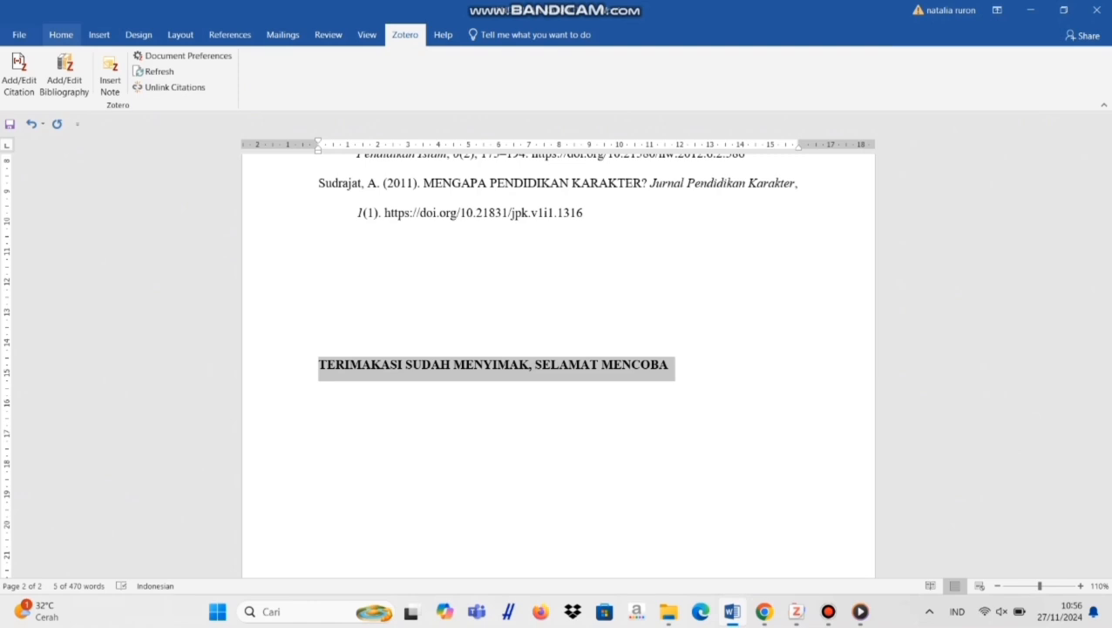
{"action": "left_click", "coordinate": [61, 35]}
{"action": "left_click", "coordinate": [308, 83]}
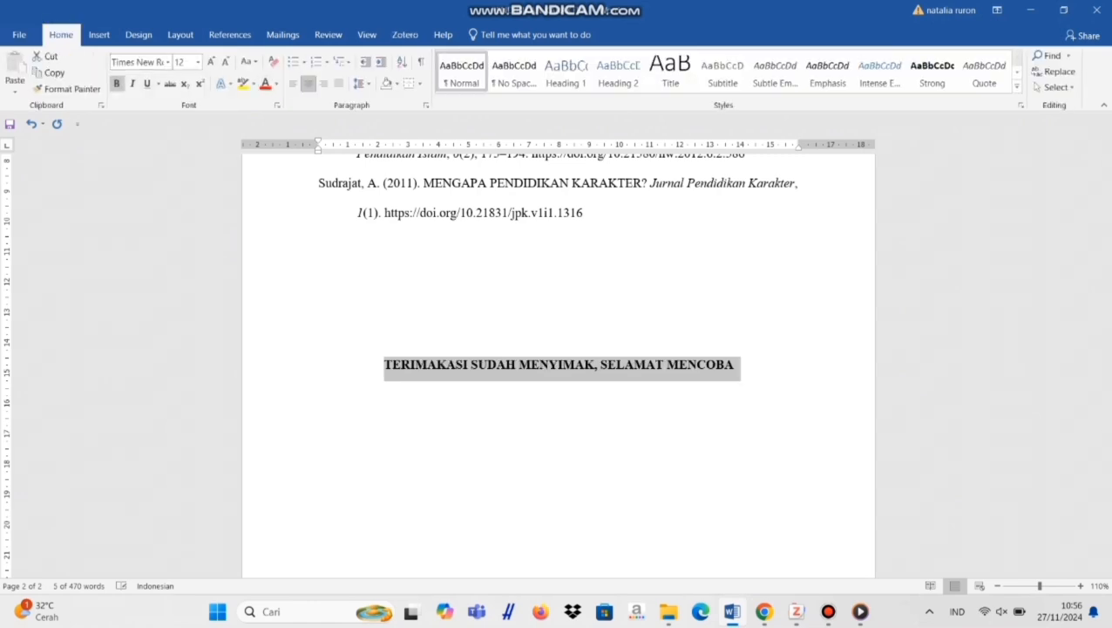
{"action": "left_click", "coordinate": [737, 366]}
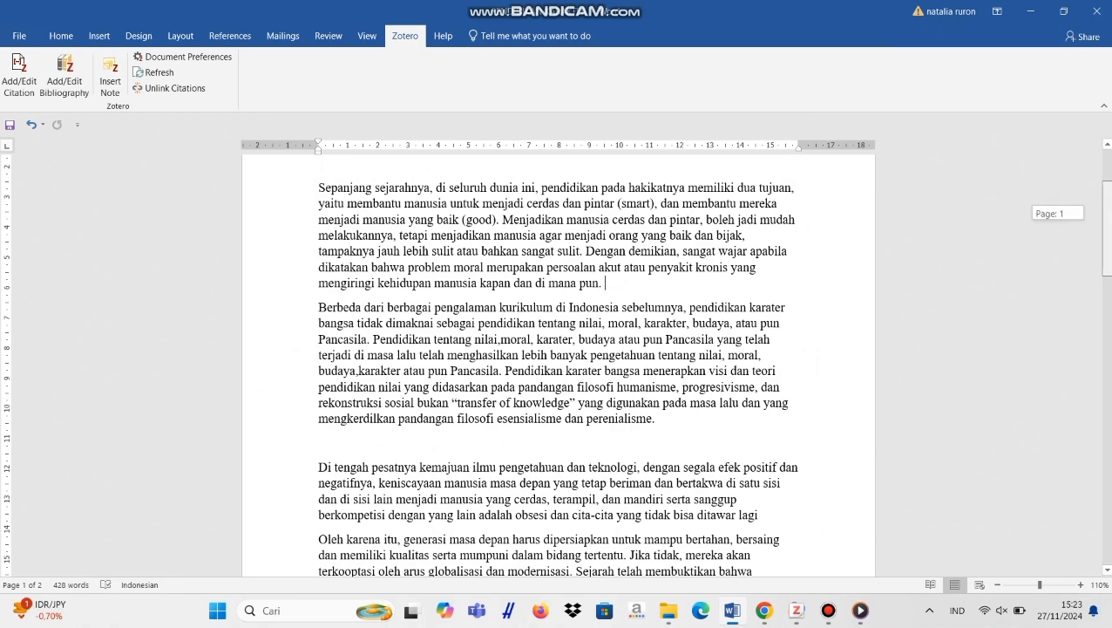
In the document without citations, set the Zotero citation style to Chicago Manual of Style 17th edition (full note), displayed as footnotes.
{"action": "scroll", "coordinate": [558, 366], "scroll_direction": "up", "scroll_amount": 3}
{"action": "scroll", "coordinate": [558, 366], "scroll_direction": "down", "scroll_amount": 3}
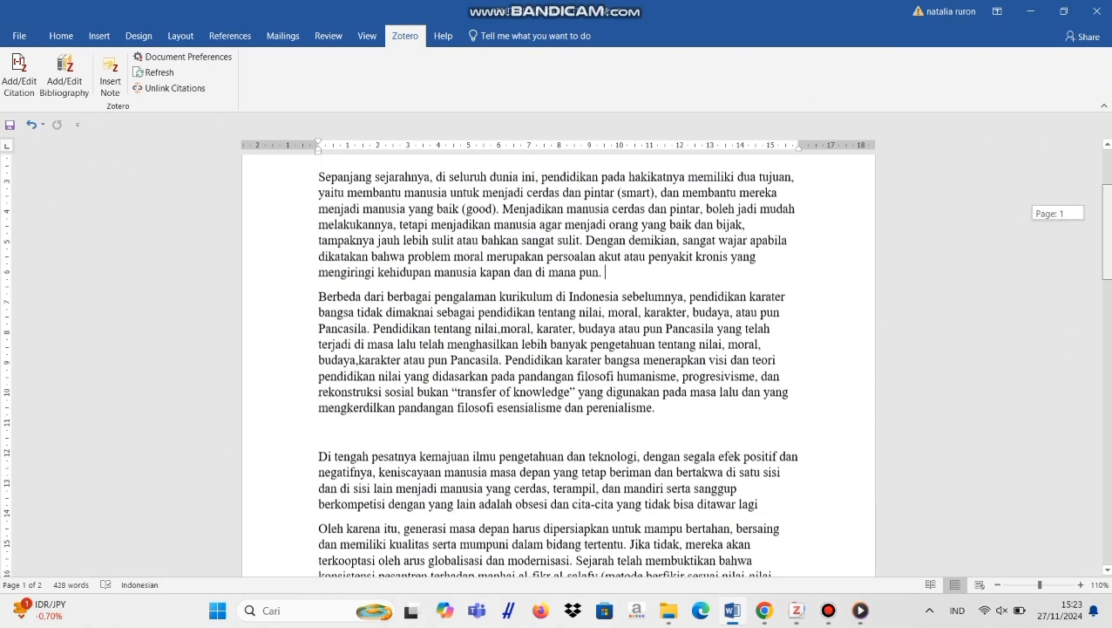
{"action": "left_click_drag", "start_coordinate": [1107, 245], "coordinate": [1107, 218]}
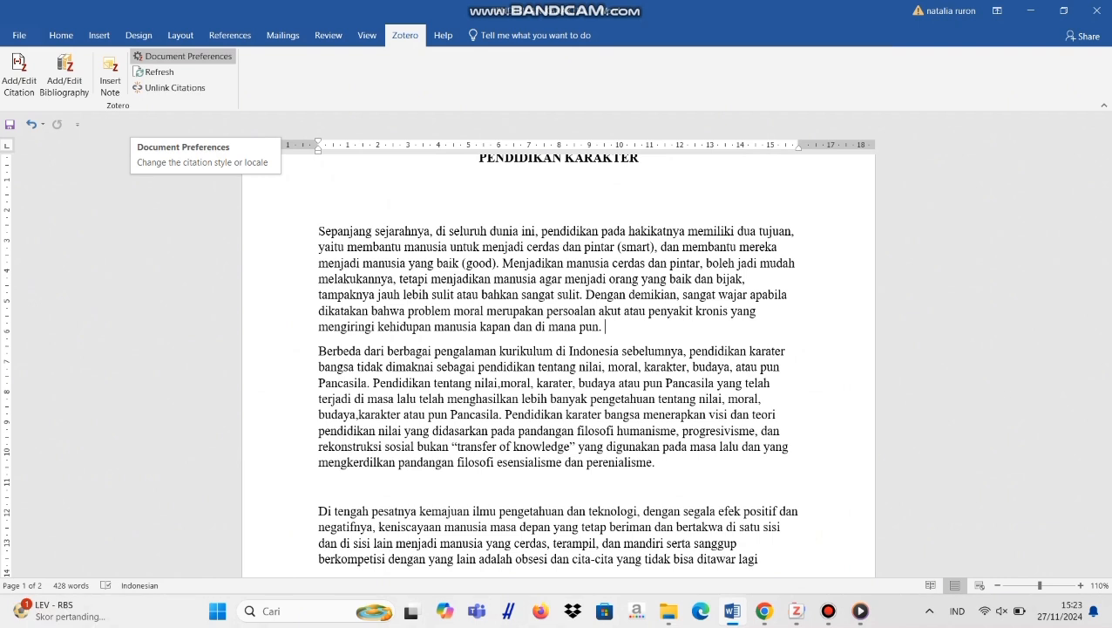
{"action": "left_click", "coordinate": [182, 55]}
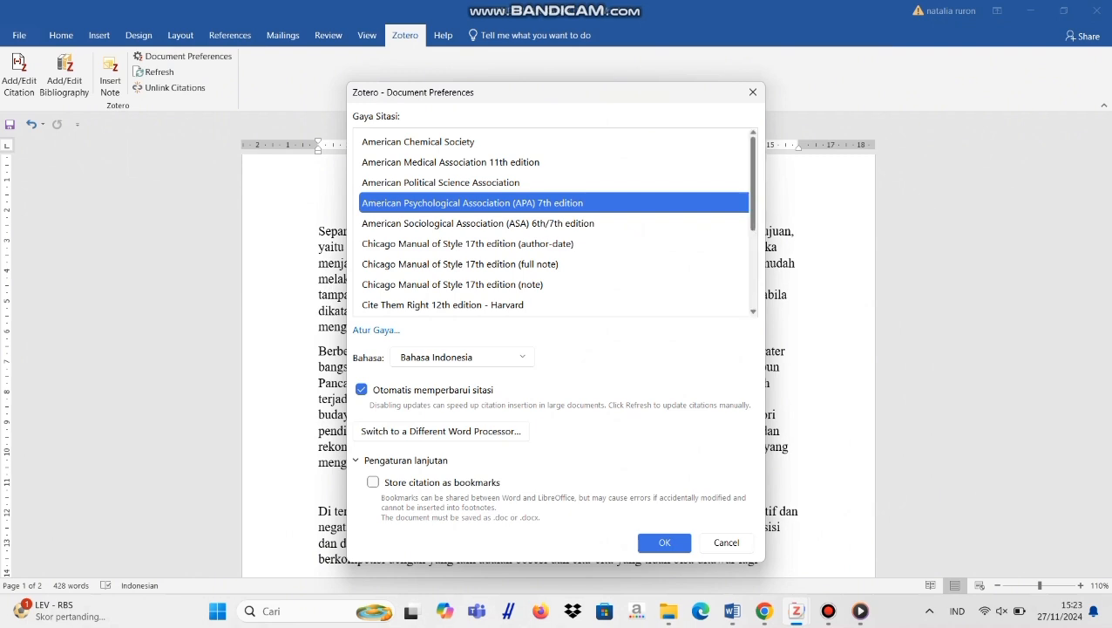
{"action": "scroll", "coordinate": [555, 222], "scroll_direction": "down", "scroll_amount": 1}
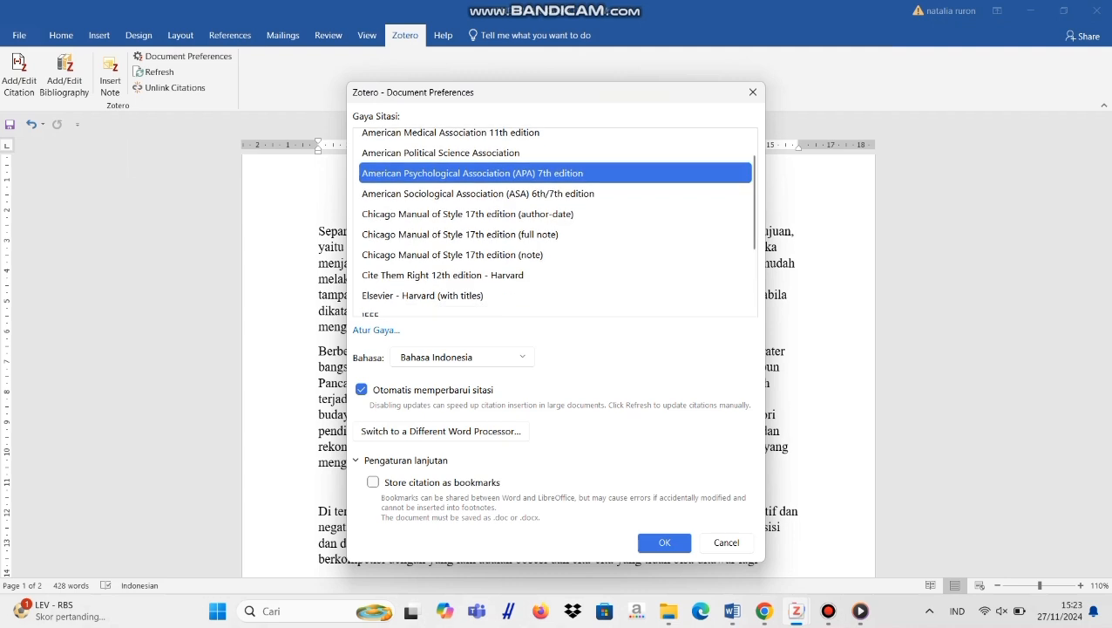
{"action": "left_click", "coordinate": [460, 235]}
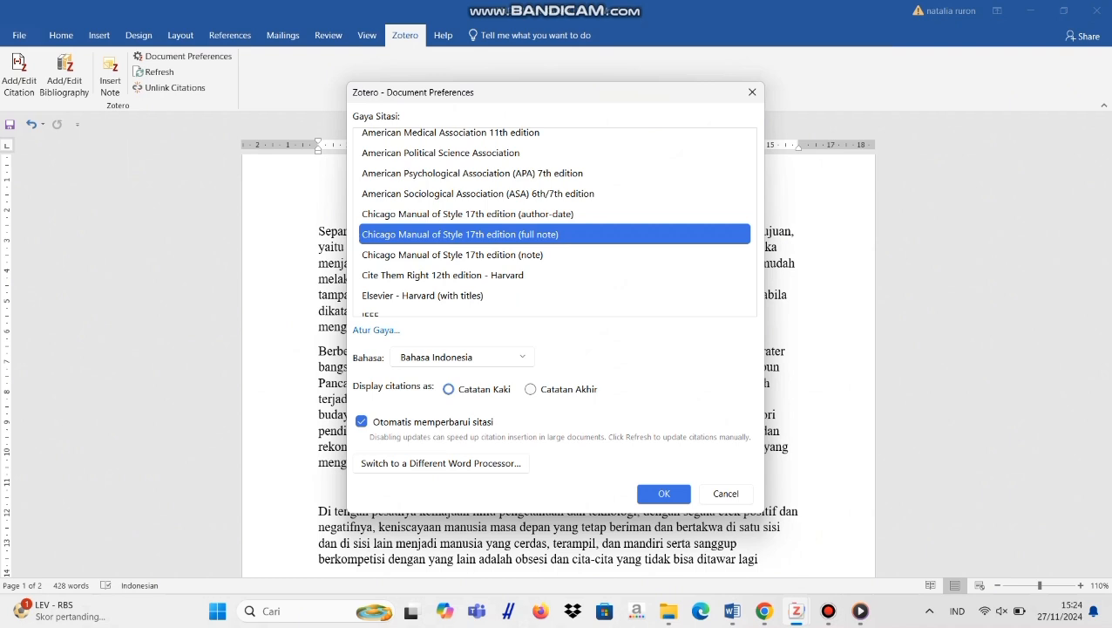
{"action": "key", "text": "Return"}
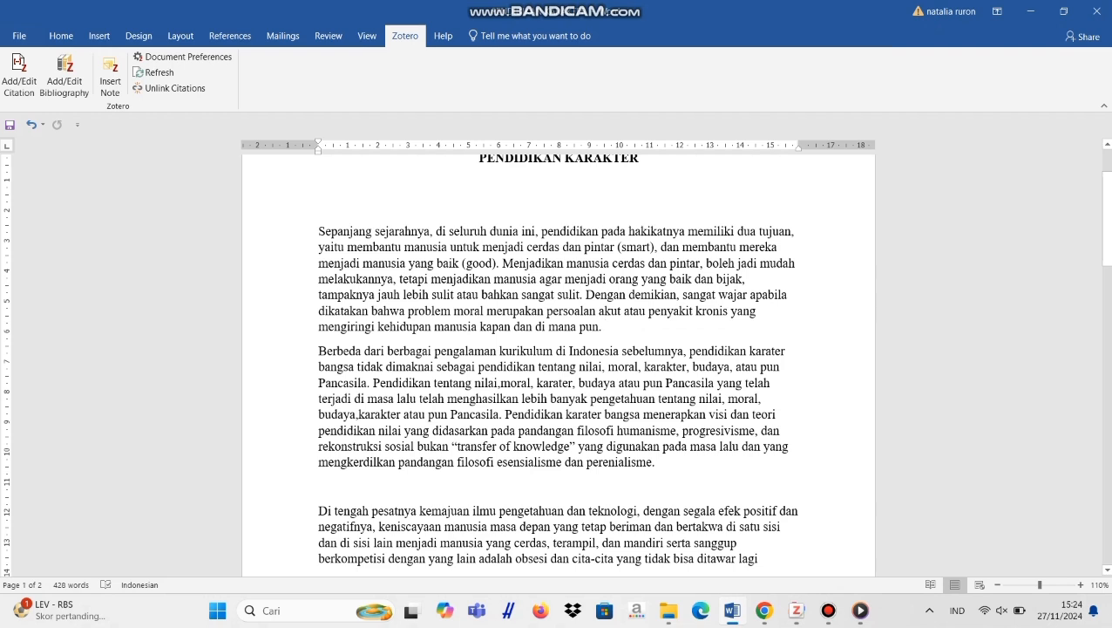
Cite "MENGAPA PENDIDIKAN KARAKTER?" from the pendidikan karakter collection as a footnote ending the first paragraph, using Zotero's classic view.
{"action": "left_click", "coordinate": [18, 74]}
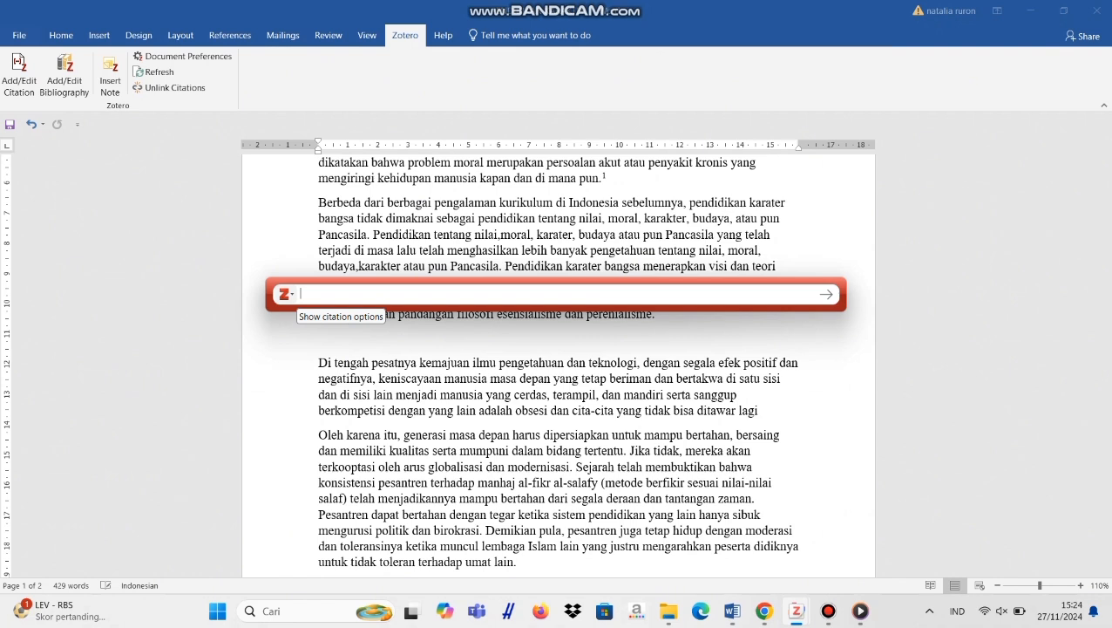
{"action": "left_click", "coordinate": [286, 295]}
{"action": "left_click", "coordinate": [317, 318]}
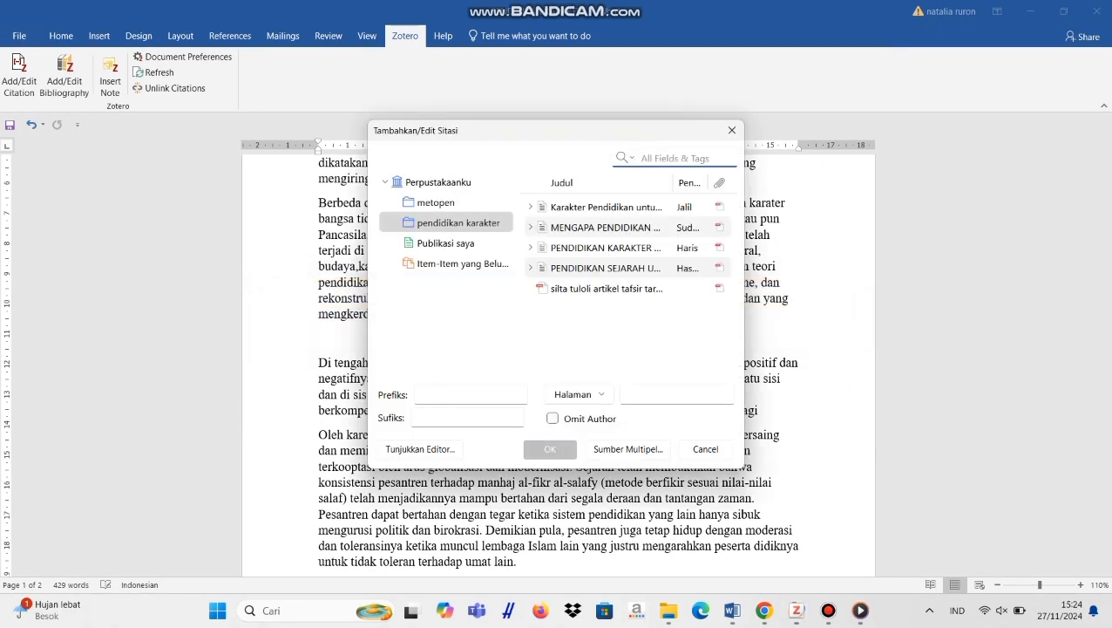
{"action": "left_click", "coordinate": [606, 227]}
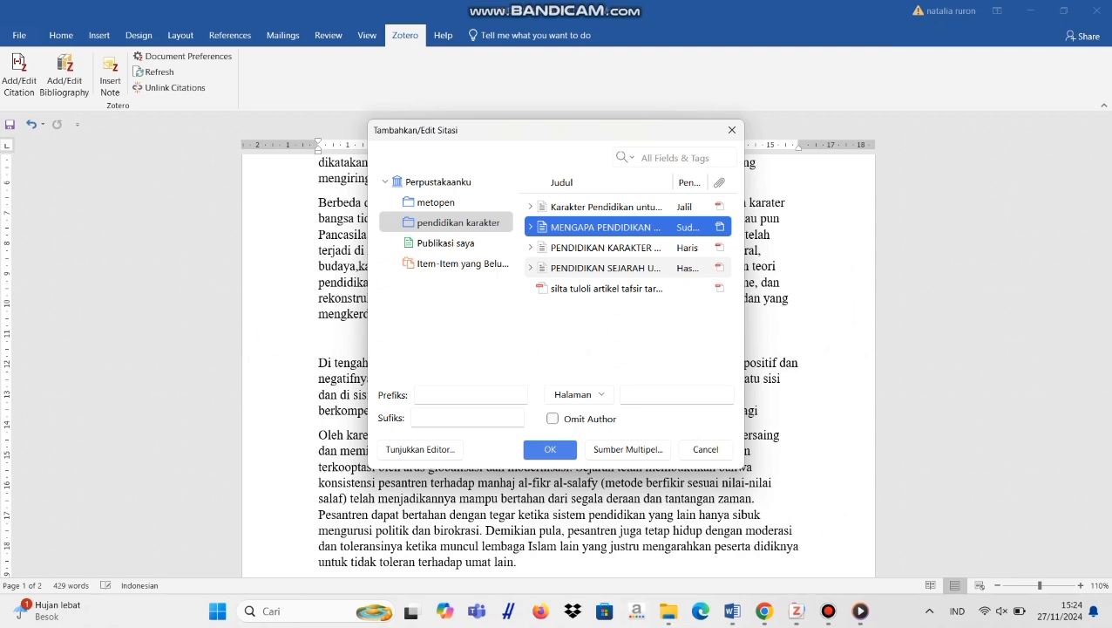
{"action": "key", "text": "Return"}
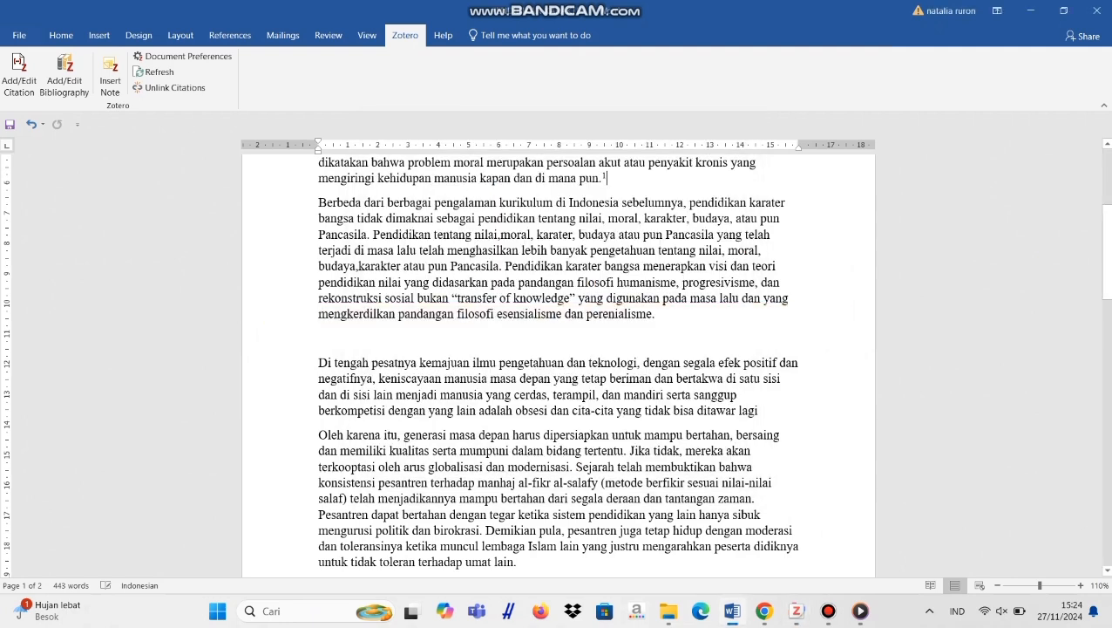
Cite "PENDIDIKAN SEJARAH UNTUK MEMPERKUAT PENDIDIKAN KARAKTER" from the pendidikan karakter collection as a footnote ending the paragraph on "perenialisme", using Zotero's classic view.
{"action": "mouse_move", "coordinate": [1106, 251]}
{"action": "left_mouse_down"}
{"action": "mouse_move", "coordinate": [1105, 424]}
{"action": "mouse_move", "coordinate": [1105, 227]}
{"action": "mouse_move", "coordinate": [1106, 259]}
{"action": "left_mouse_up"}
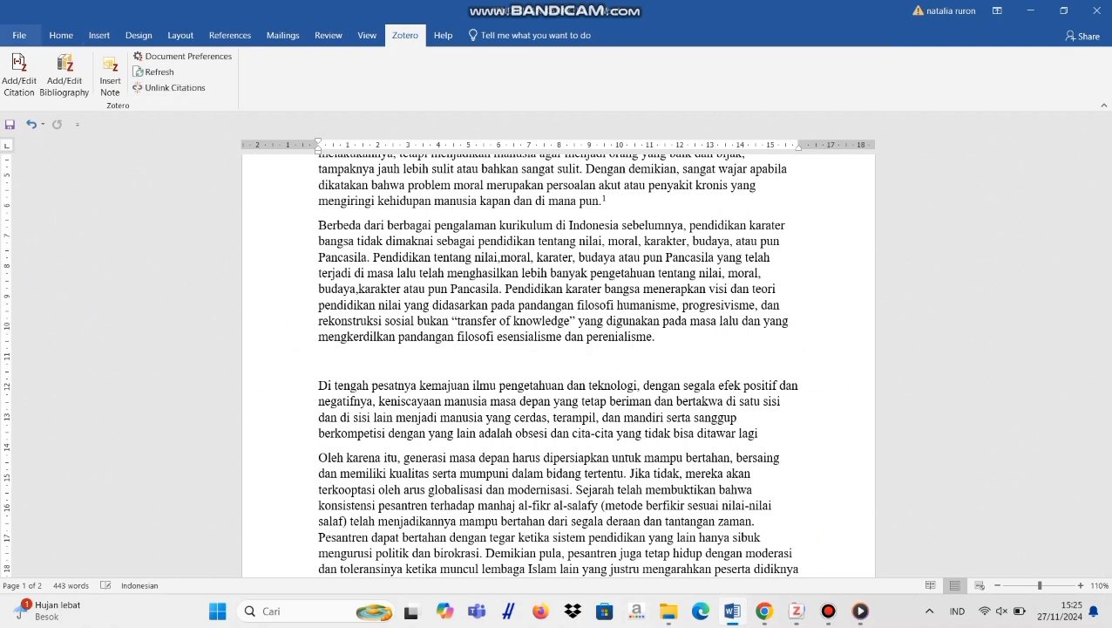
{"action": "left_click", "coordinate": [19, 75]}
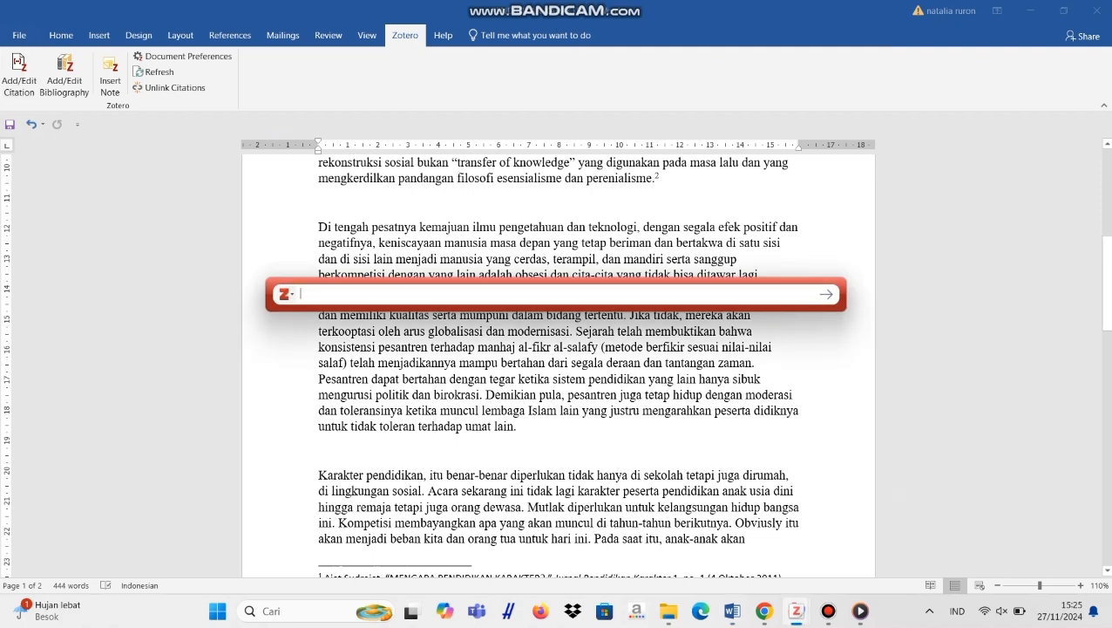
{"action": "left_click", "coordinate": [286, 294]}
{"action": "left_click", "coordinate": [316, 318]}
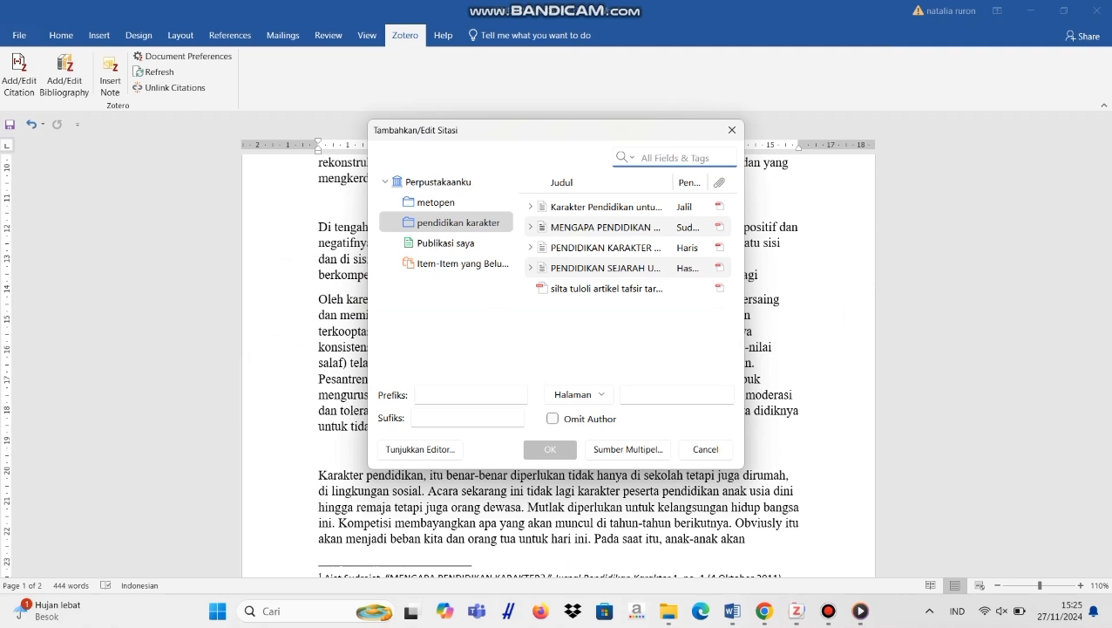
{"action": "left_click", "coordinate": [592, 268]}
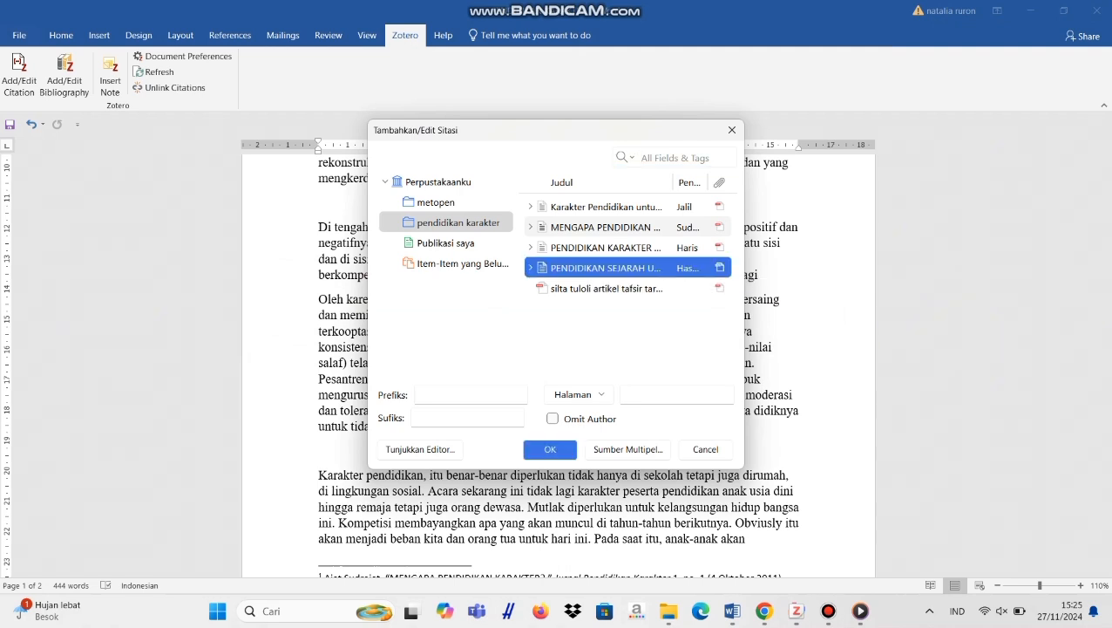
{"action": "left_click", "coordinate": [550, 449]}
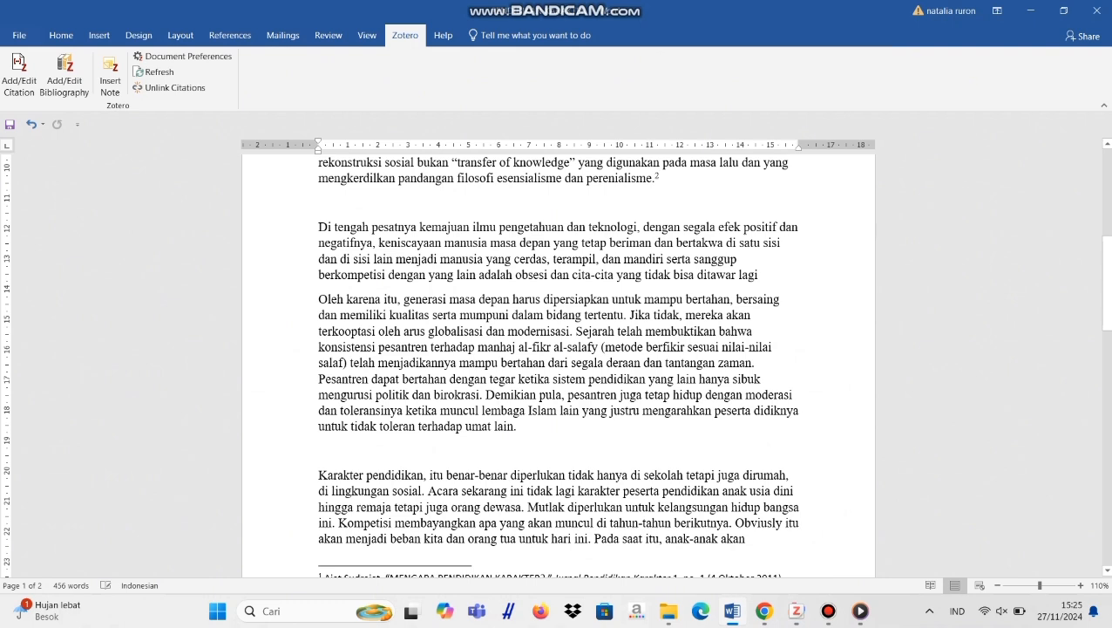
{"action": "left_click_drag", "start_coordinate": [1104, 282], "coordinate": [1105, 334]}
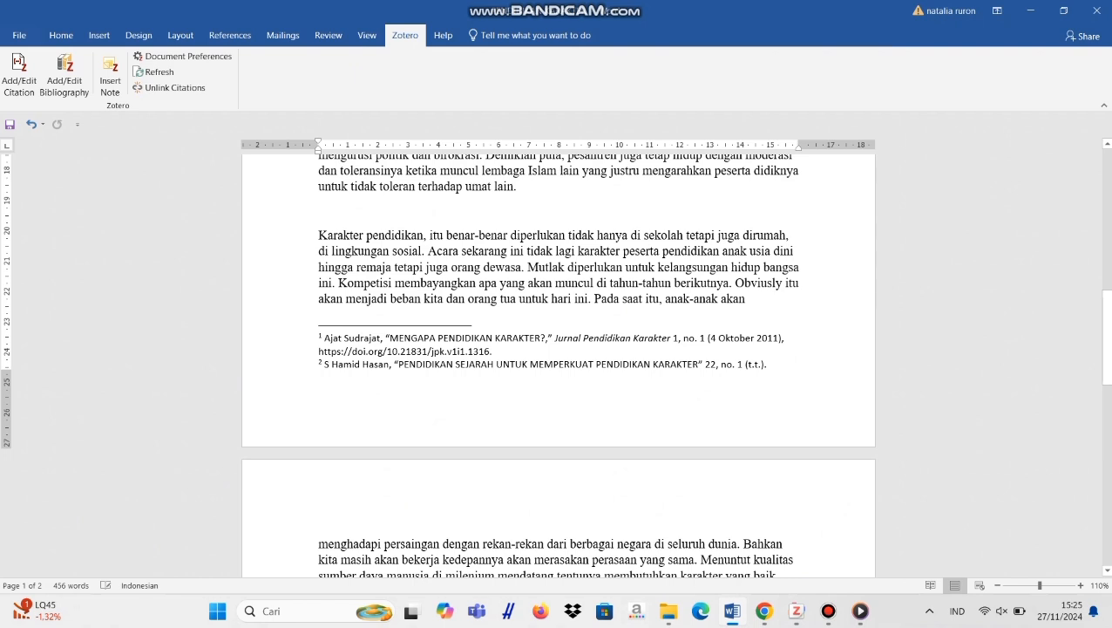
{"action": "scroll", "coordinate": [558, 365], "scroll_direction": "down", "scroll_amount": 1}
{"action": "scroll", "coordinate": [558, 365], "scroll_direction": "up", "scroll_amount": 1}
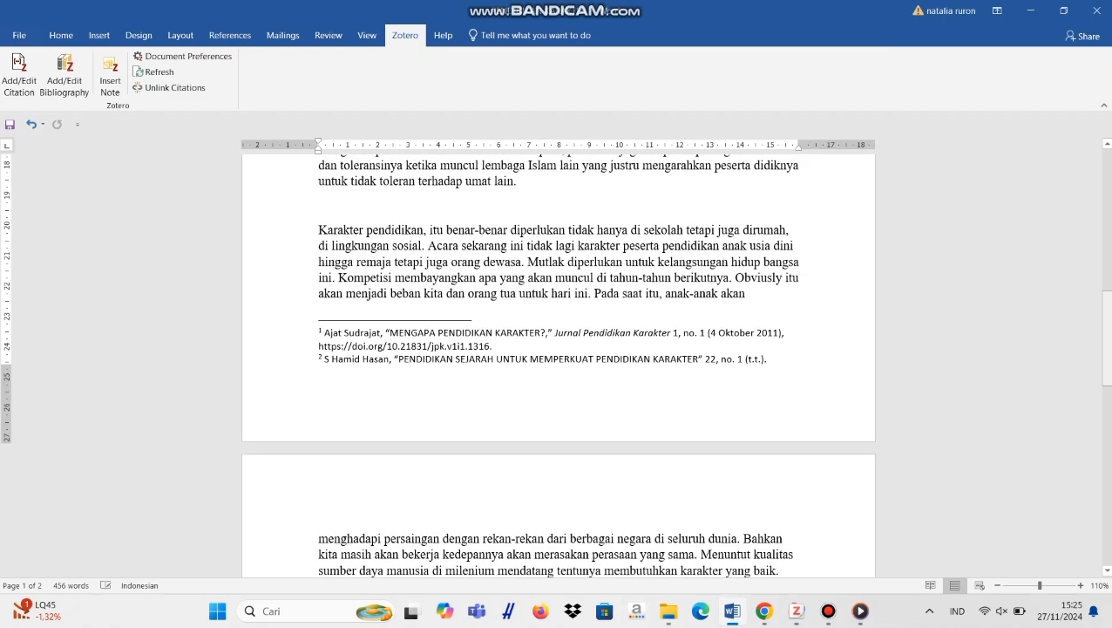
{"action": "mouse_move", "coordinate": [1107, 355]}
{"action": "left_mouse_down"}
{"action": "mouse_move", "coordinate": [1107, 277]}
{"action": "mouse_move", "coordinate": [1107, 344]}
{"action": "left_mouse_up"}
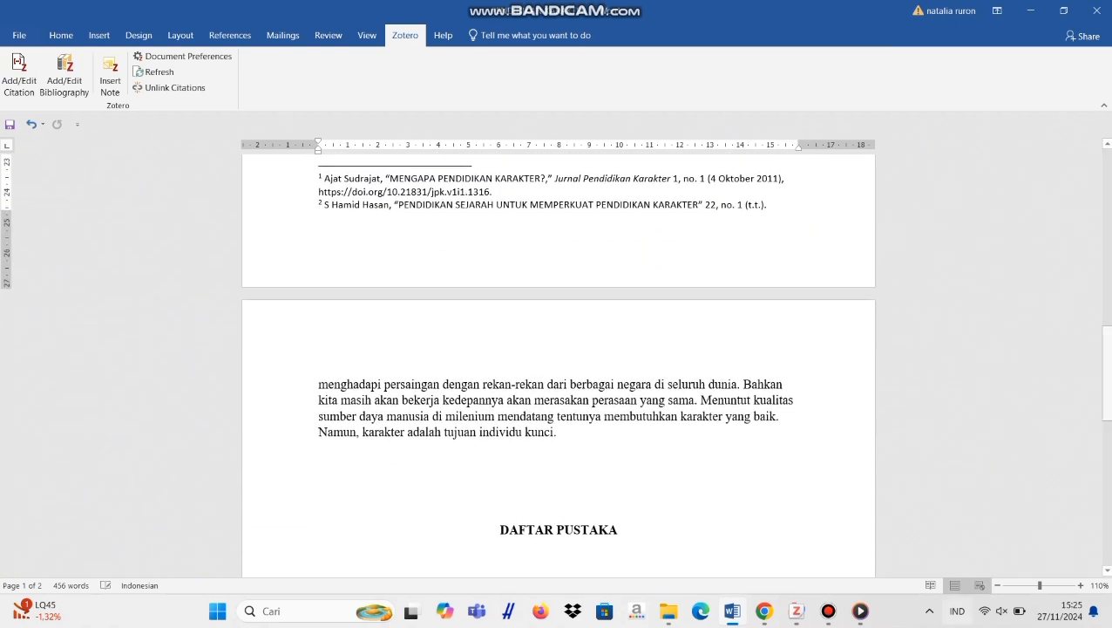